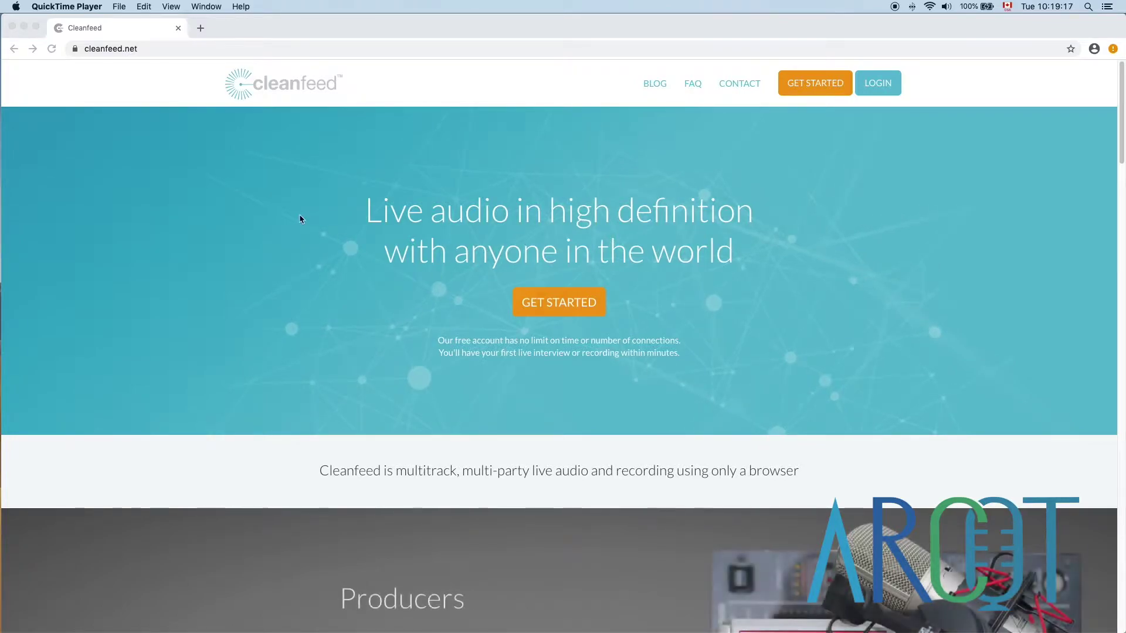
Examine the Cleanfeed home page's introduction, its reasons for using the service and its feature descriptions.
left_click(308, 117)
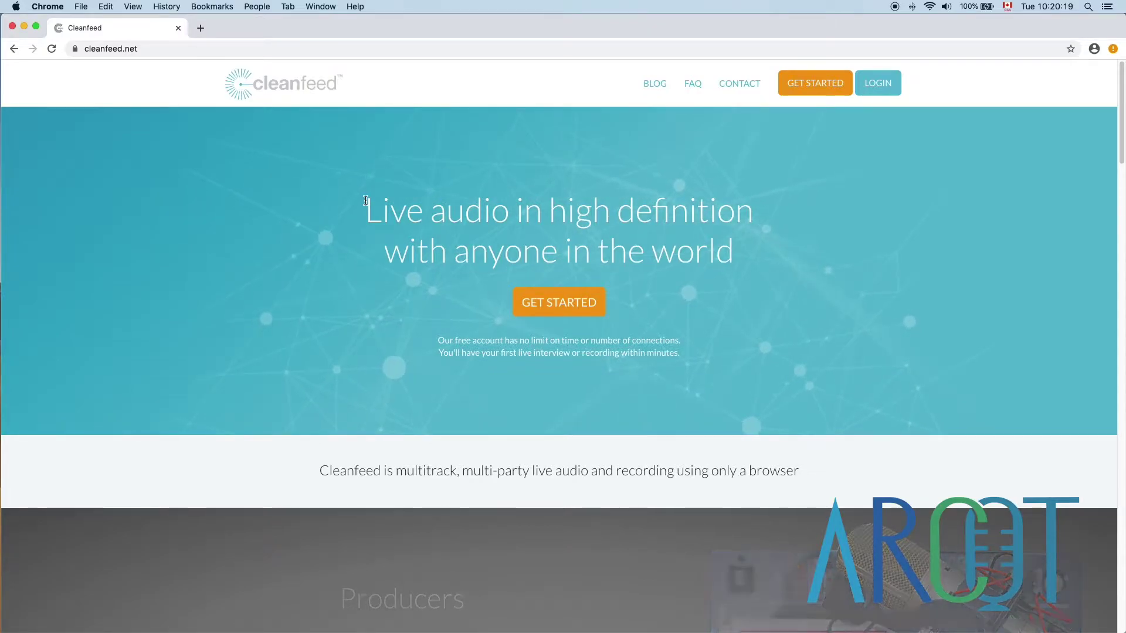
scroll(358, 249, "down", 1)
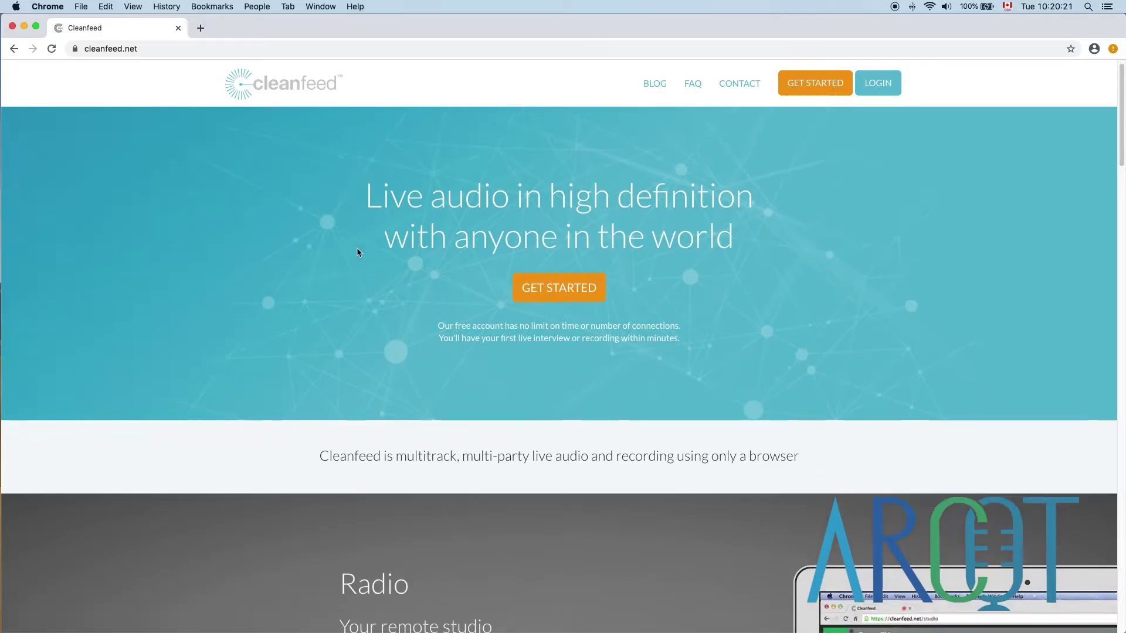
scroll(358, 252, "down", 2)
scroll(355, 257, "down", 5)
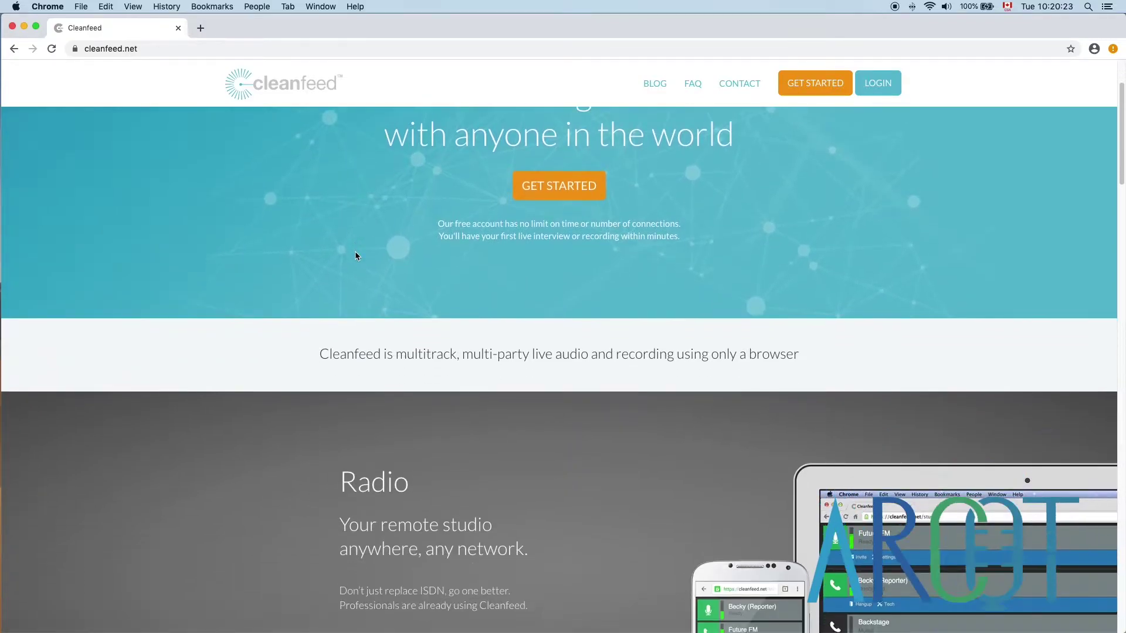
scroll(355, 256, "down", 1)
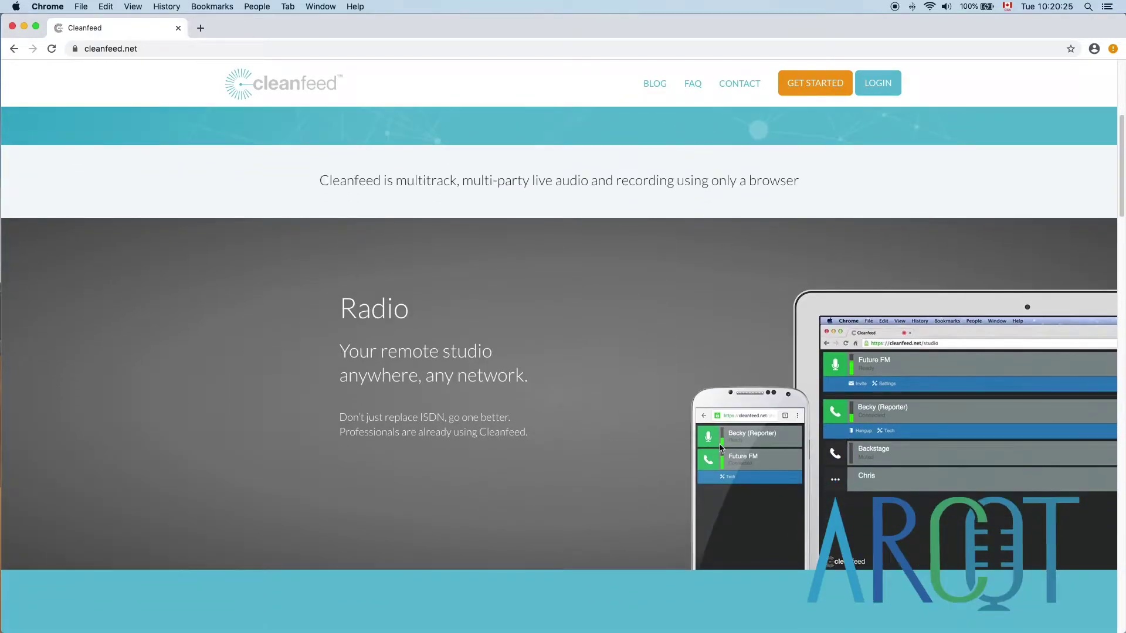
scroll(415, 341, "down", 1)
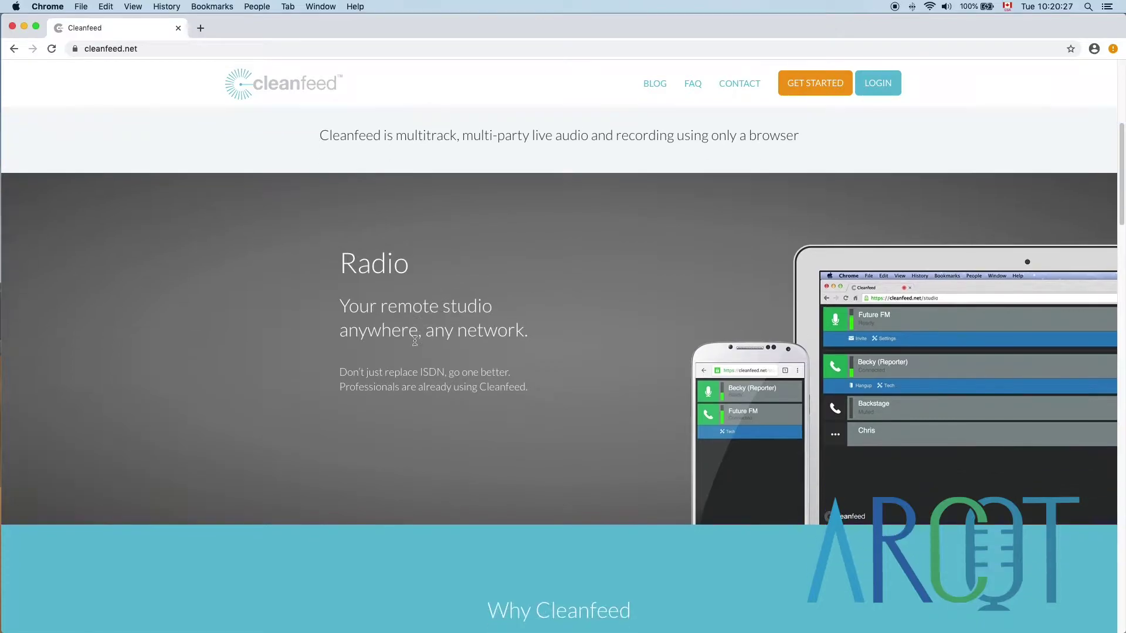
scroll(415, 341, "down", 5)
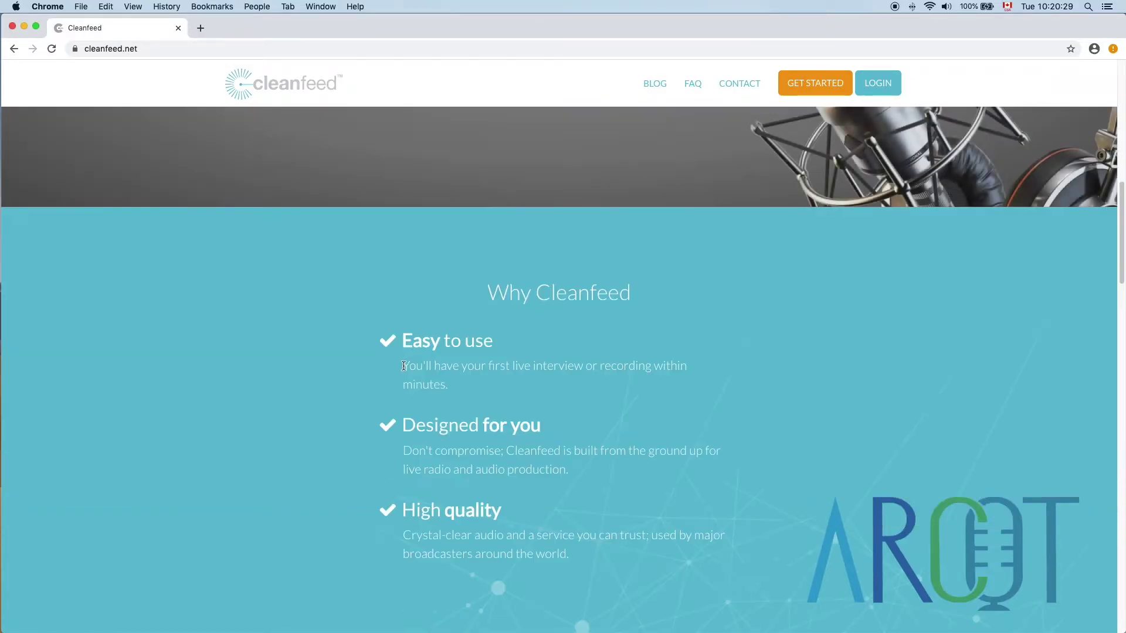
scroll(403, 372, "down", 5)
scroll(402, 375, "down", 5)
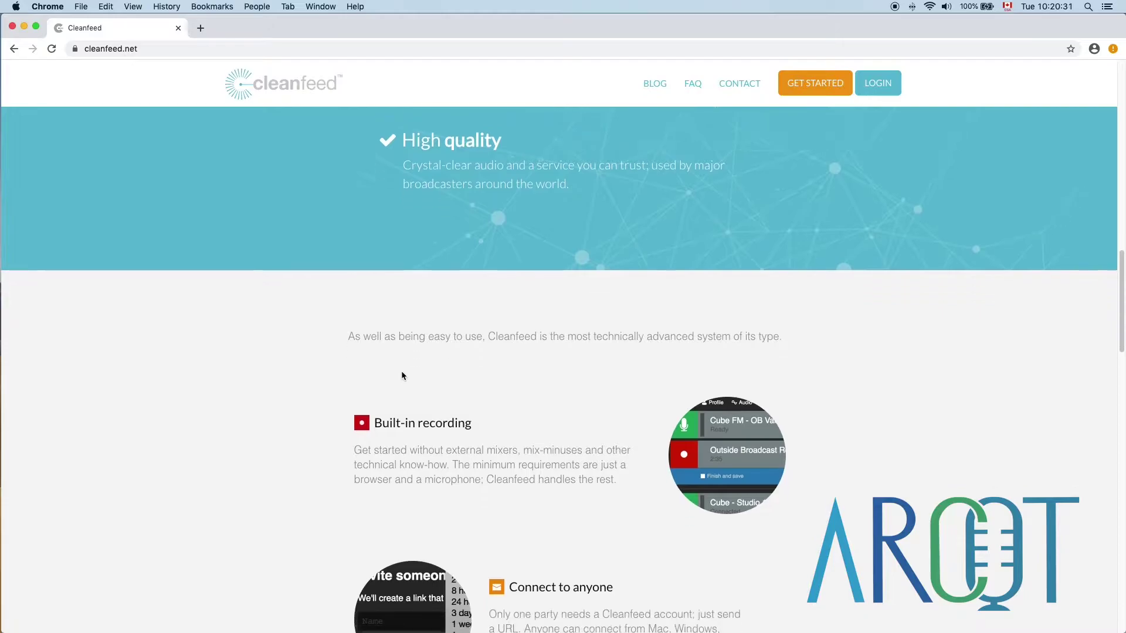
scroll(370, 390, "down", 2)
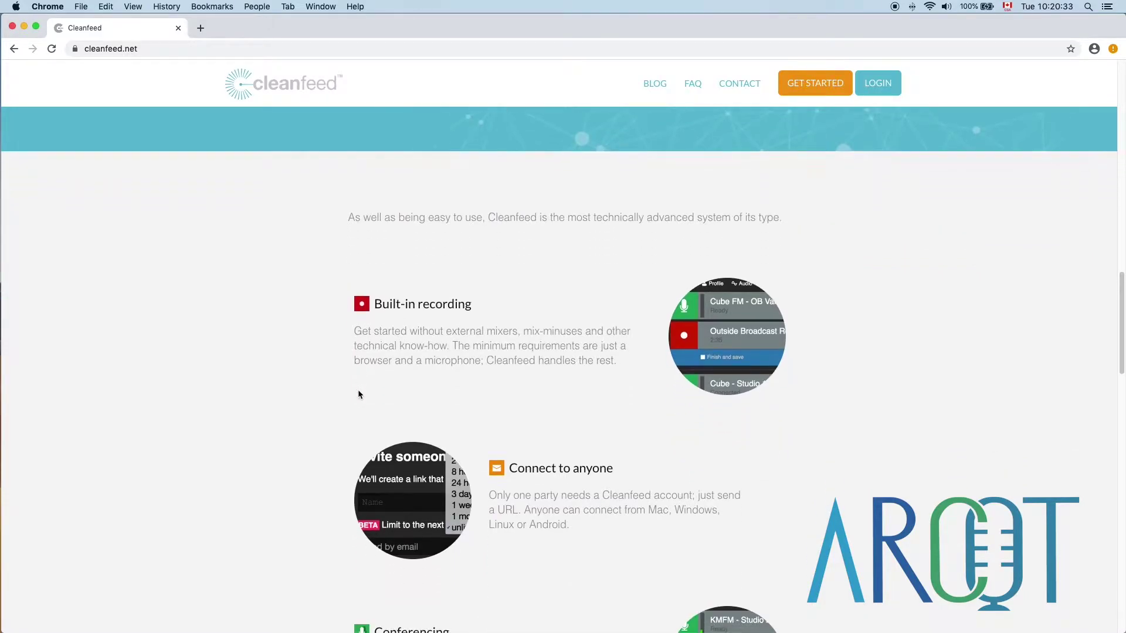
scroll(298, 400, "down", 1)
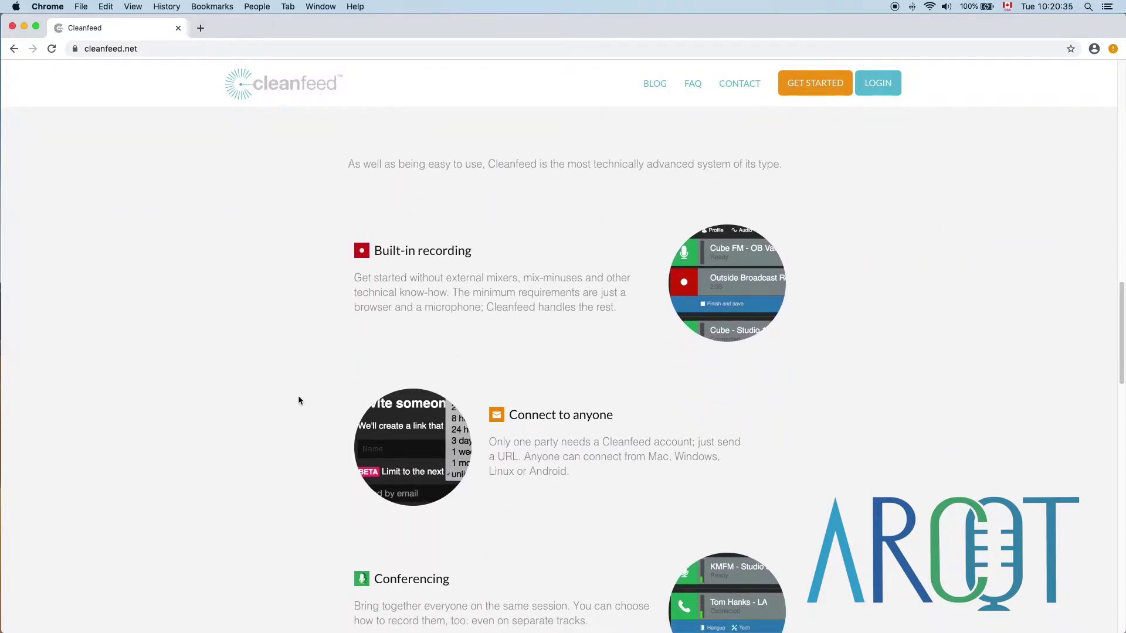
scroll(299, 401, "down", 2)
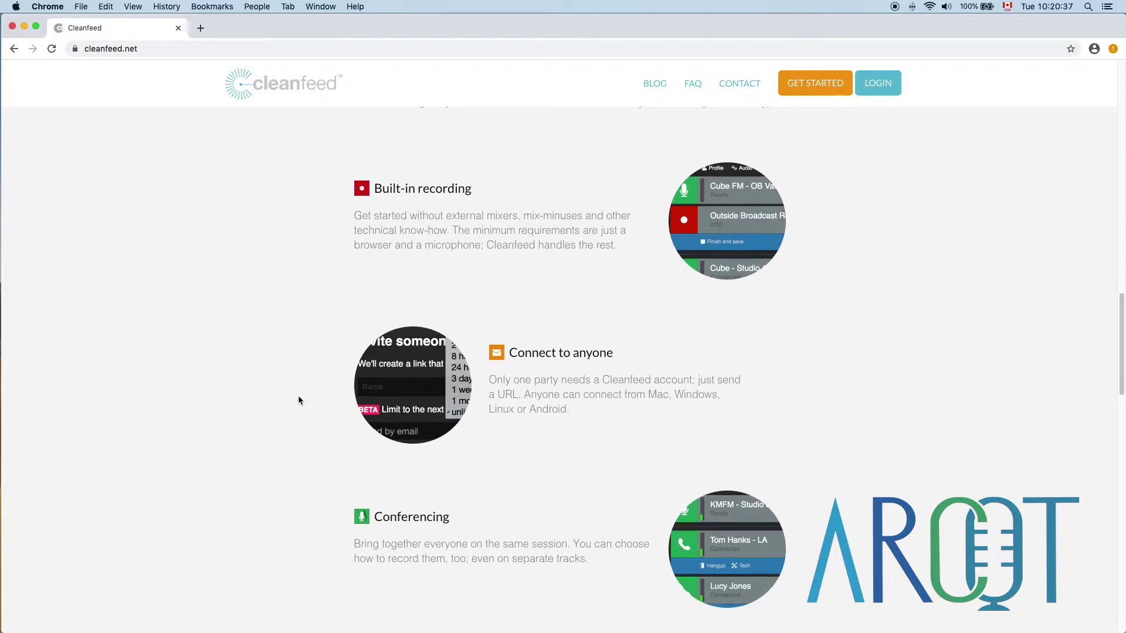
scroll(298, 400, "down", 8)
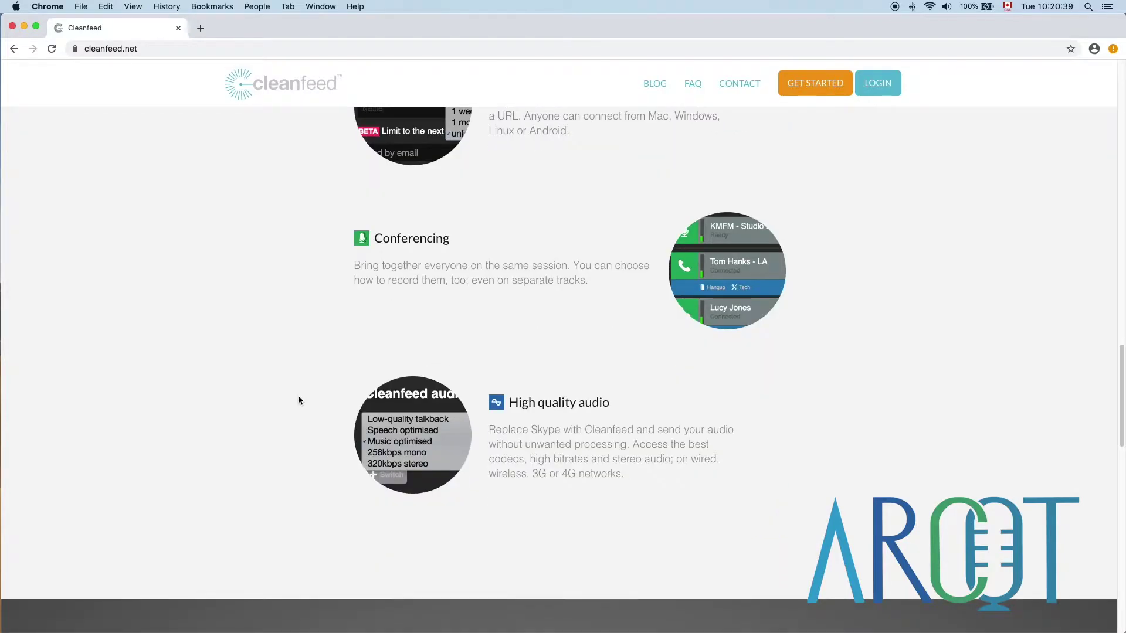
Review the Standard versus Pro feature and price comparison and the rest of the Cleanfeed home page.
scroll(299, 400, "down", 8)
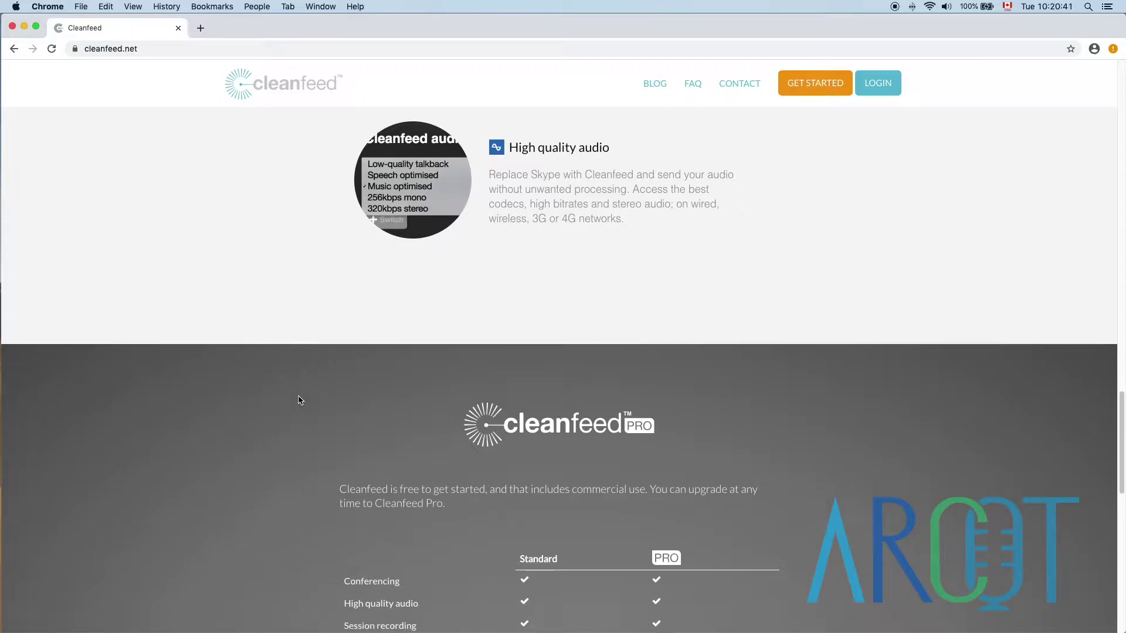
scroll(323, 378, "up", 1)
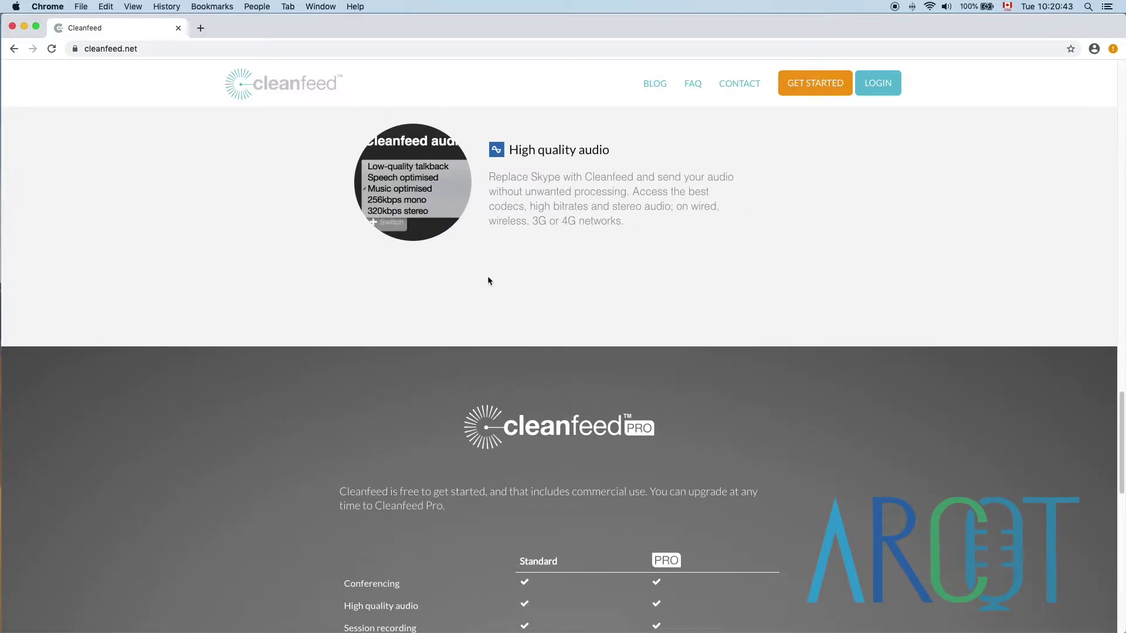
scroll(400, 360, "down", 9)
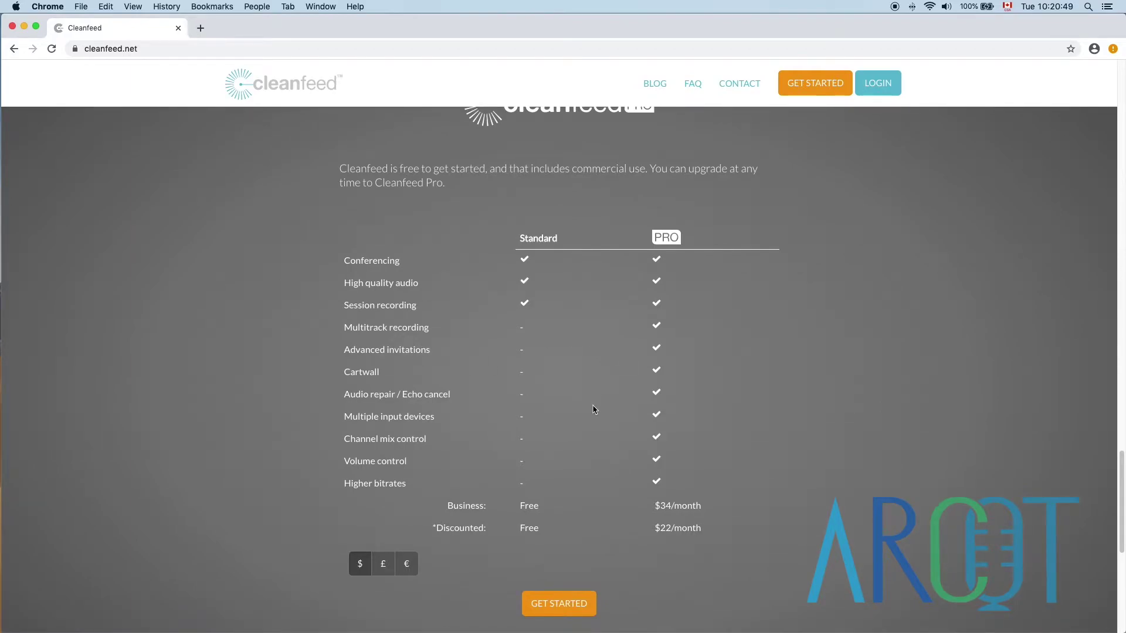
scroll(596, 411, "down", 1)
double_click(668, 515)
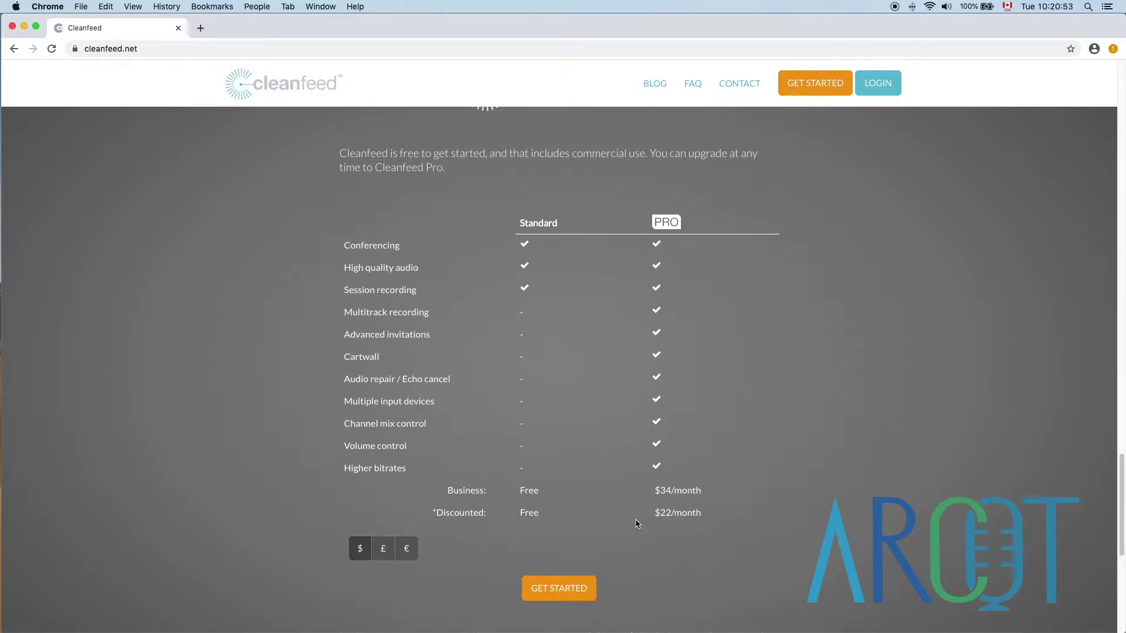
scroll(637, 524, "down", 10)
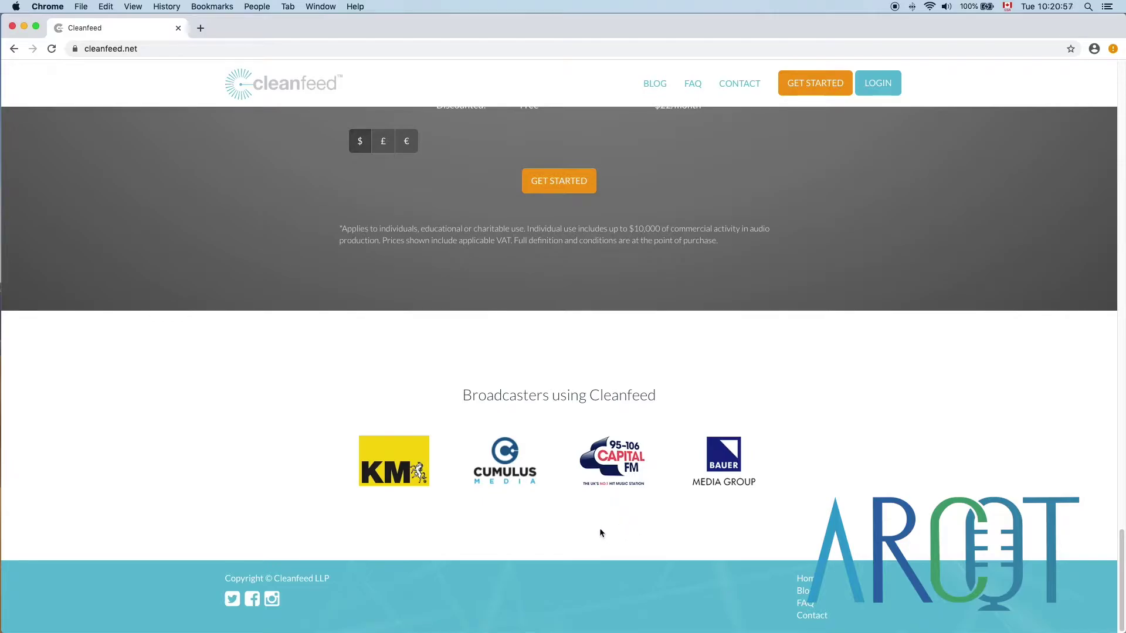
scroll(600, 529, "up", 20)
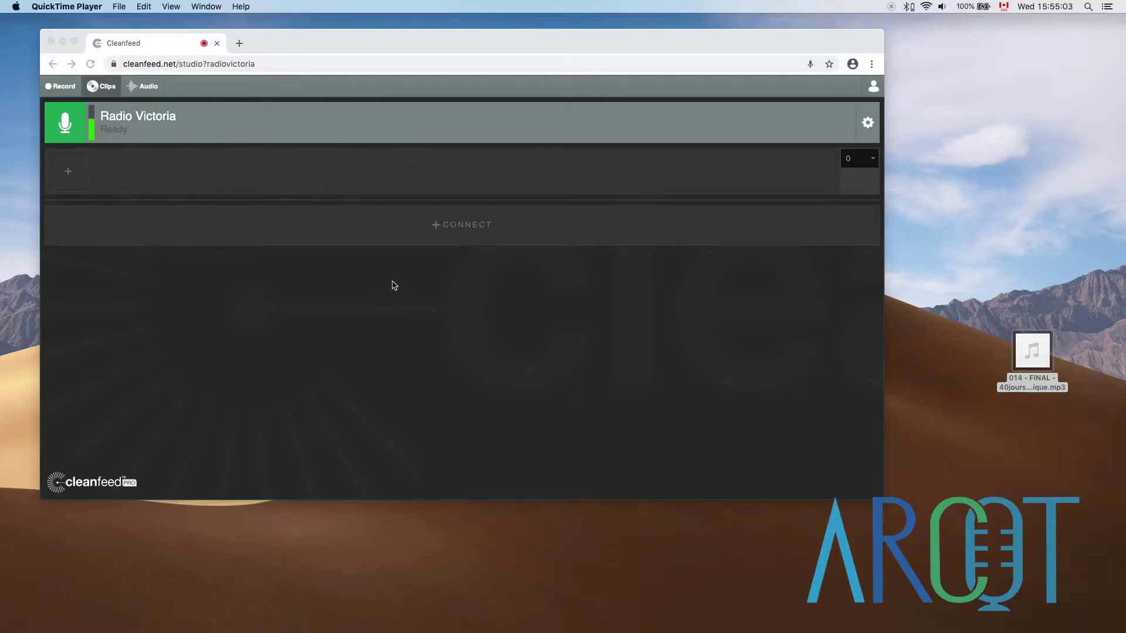
Invite a guest named Studio 2 to the Radio Victoria session, entering the guest's e-mail address.
left_click(395, 225)
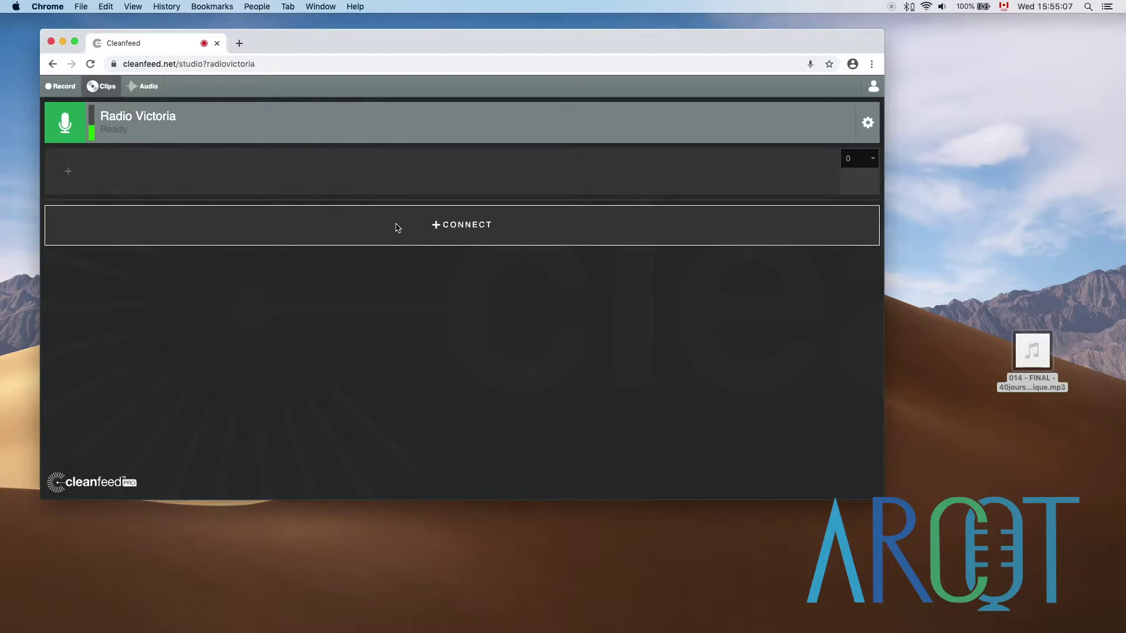
left_click(396, 227)
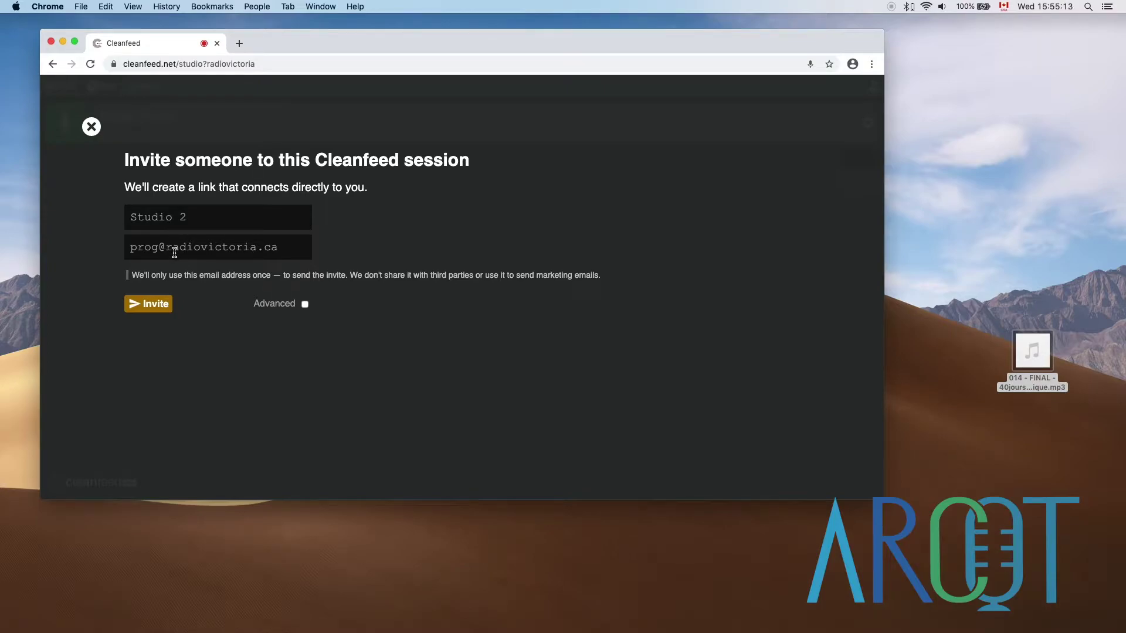
left_click(139, 304)
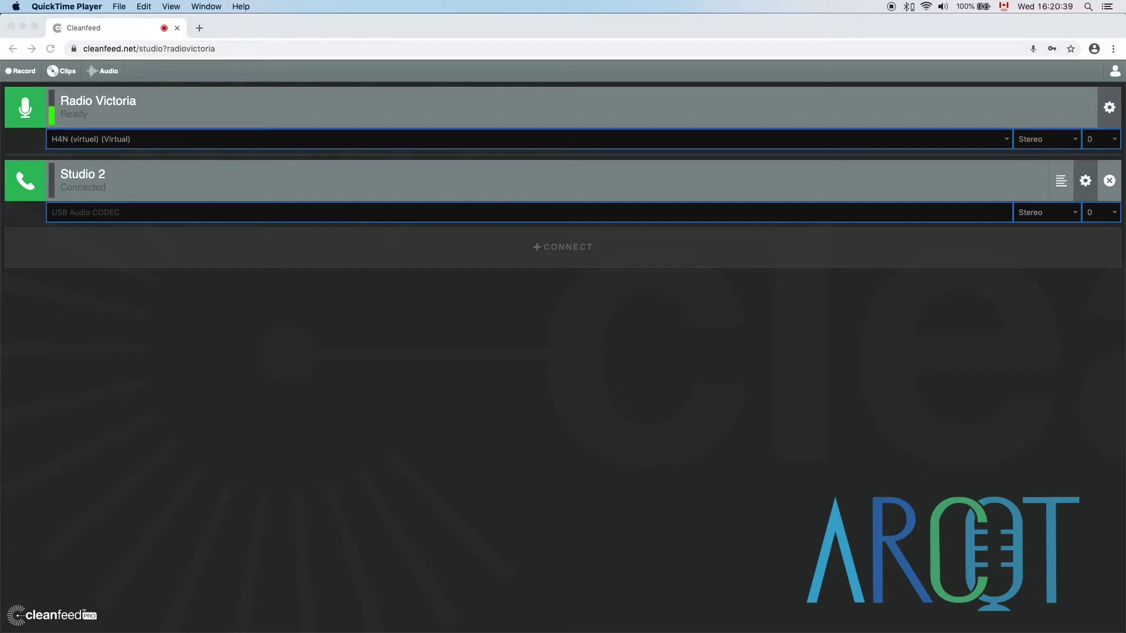
Open time.is in a new browser tab to check the computer's clock accuracy.
left_click(199, 28)
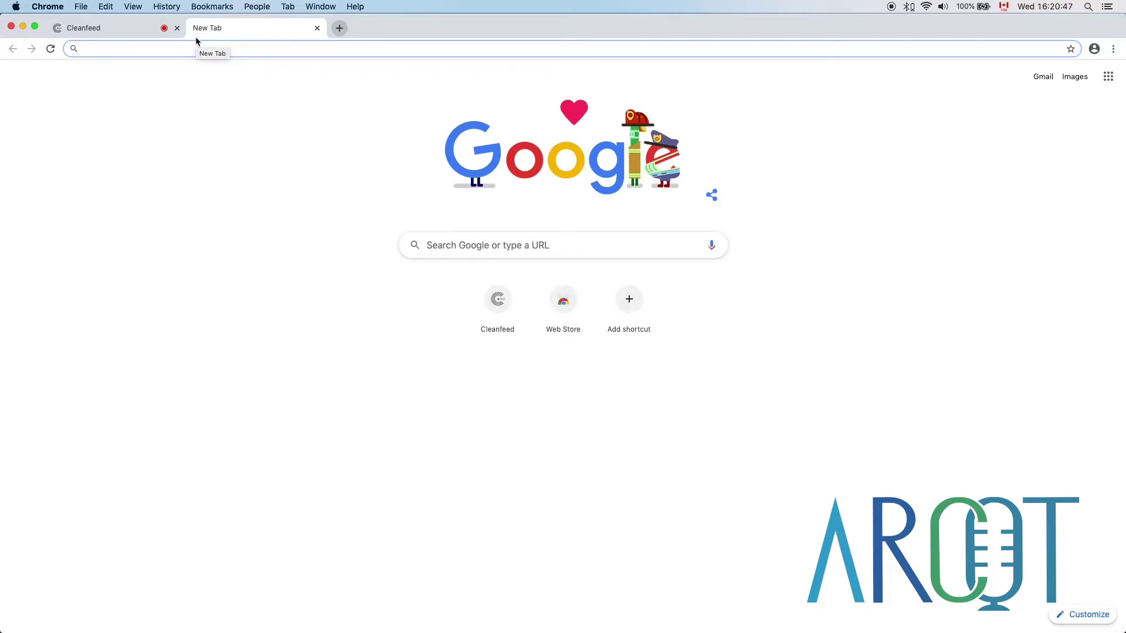
type("time.is")
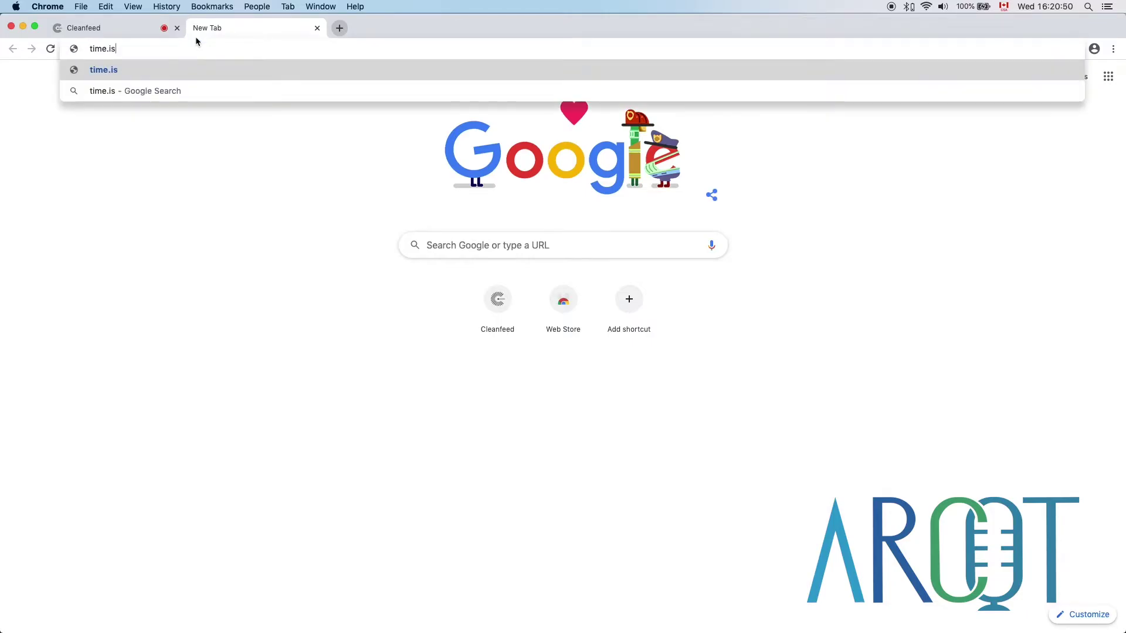
key("Return")
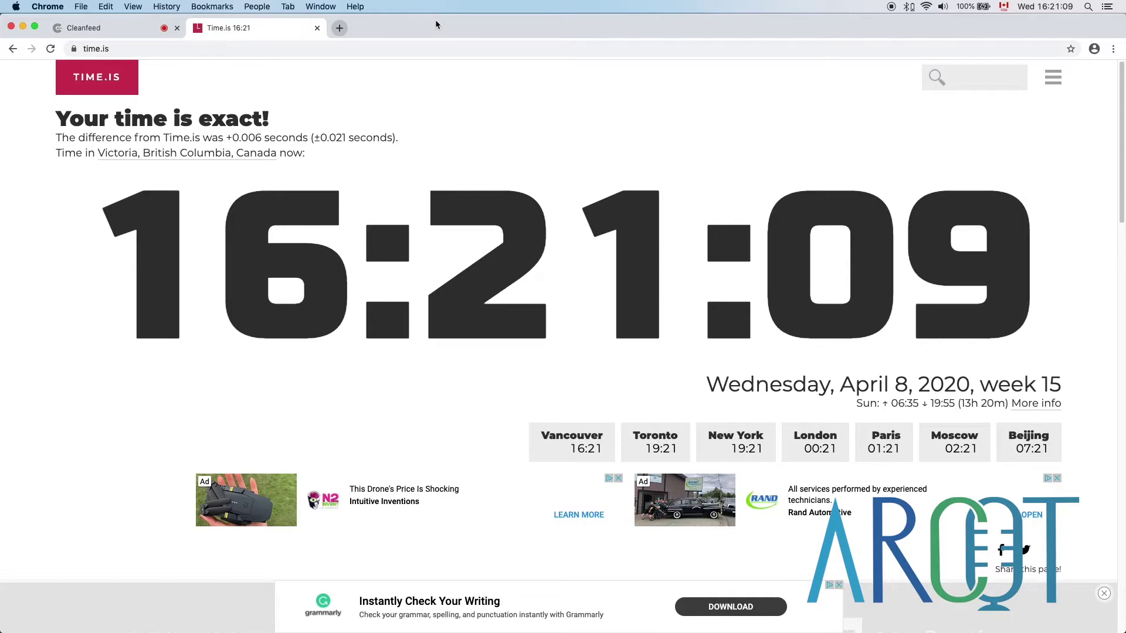
Return to the Cleanfeed studio and review the remote audio quality choices, keeping Music optimised.
left_click(124, 36)
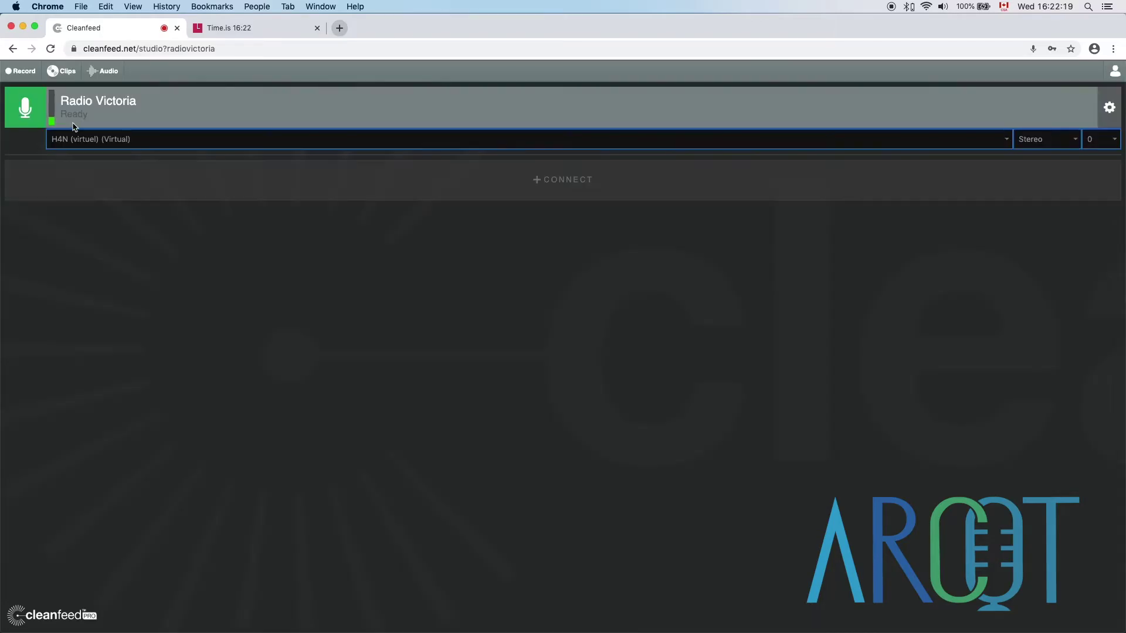
left_click(100, 71)
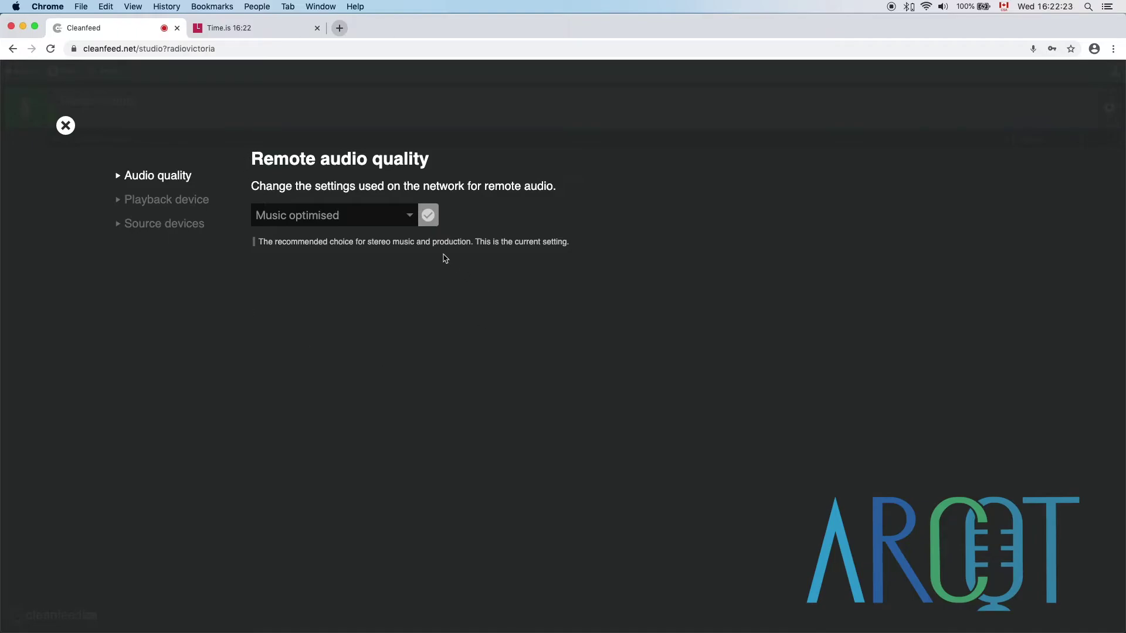
left_click(354, 224)
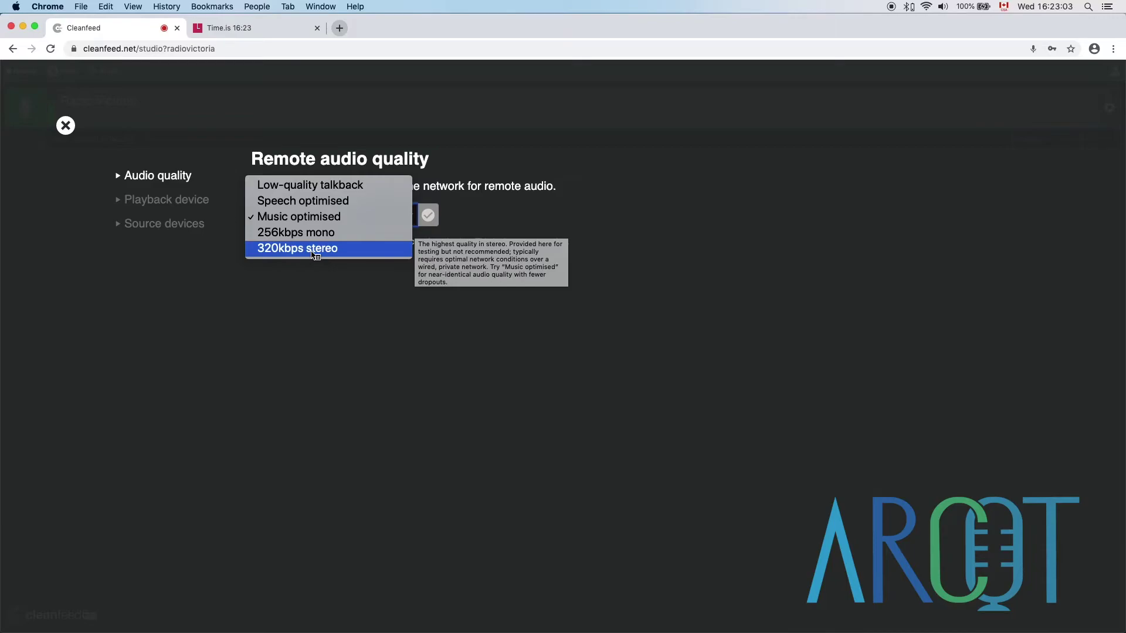
left_click(321, 293)
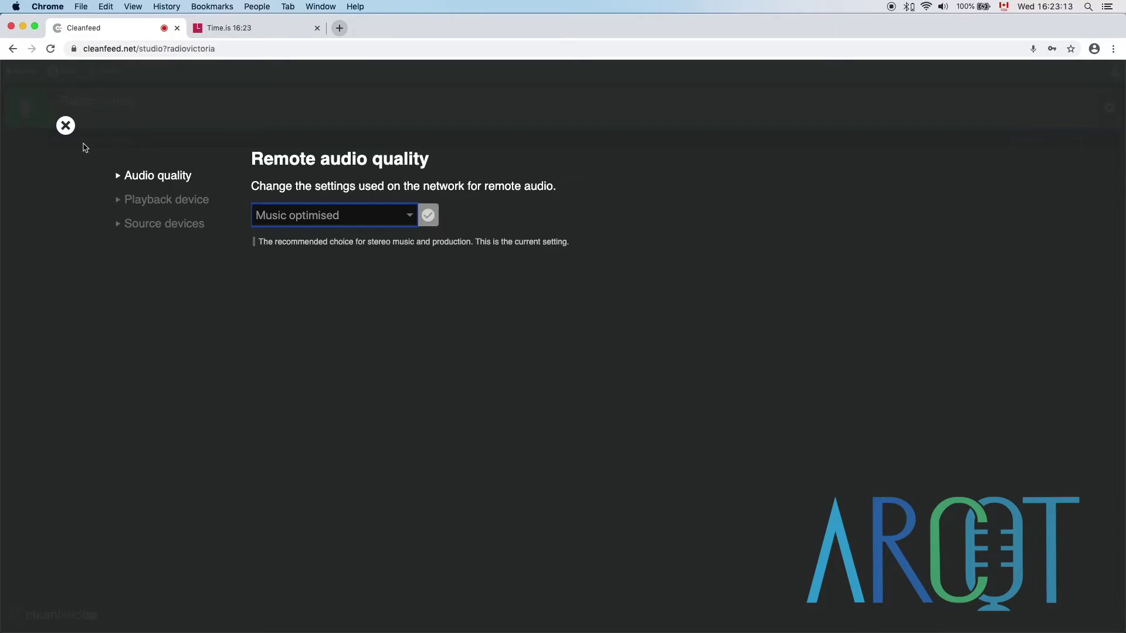
left_click(65, 125)
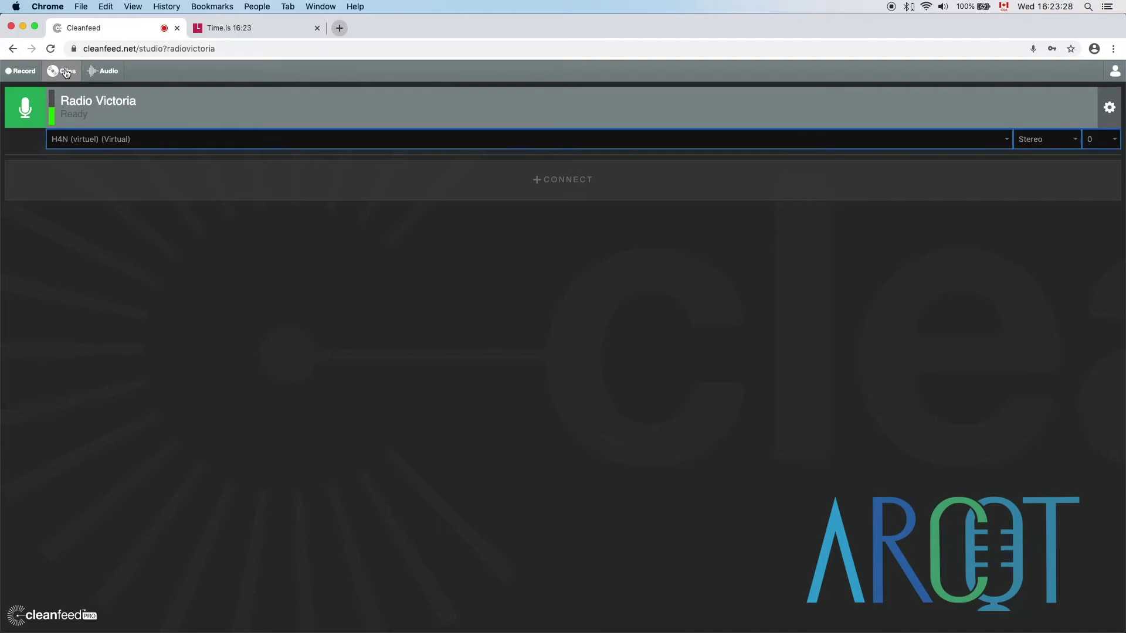
Show the session's audio clips, load the 014 - FINAL mp3 file, and play it briefly before stopping it.
left_click(66, 72)
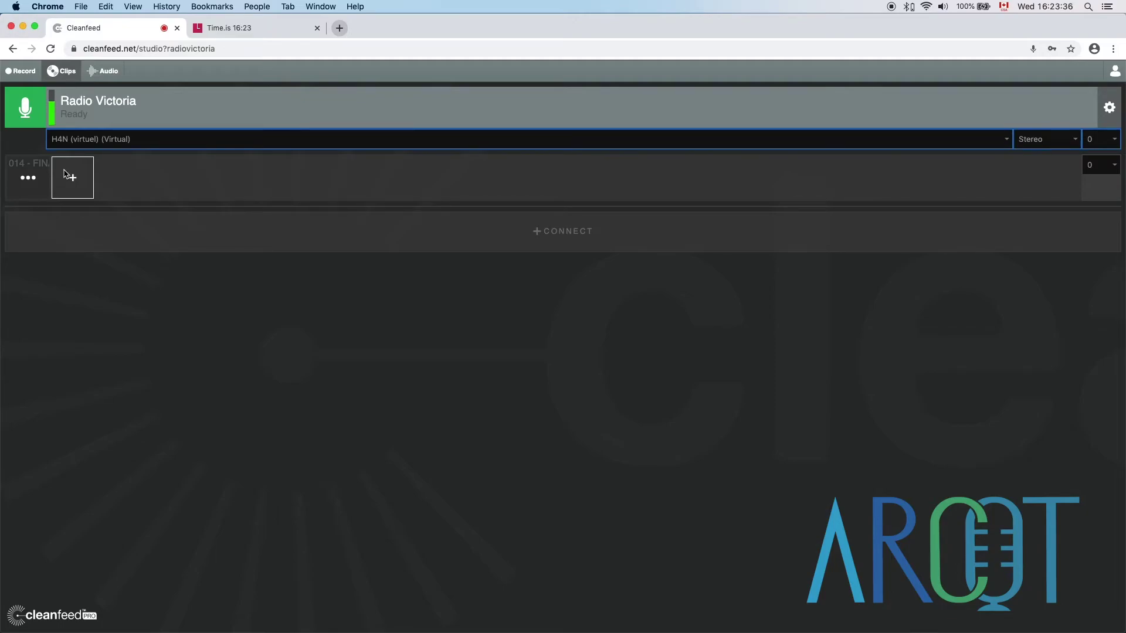
left_click(29, 186)
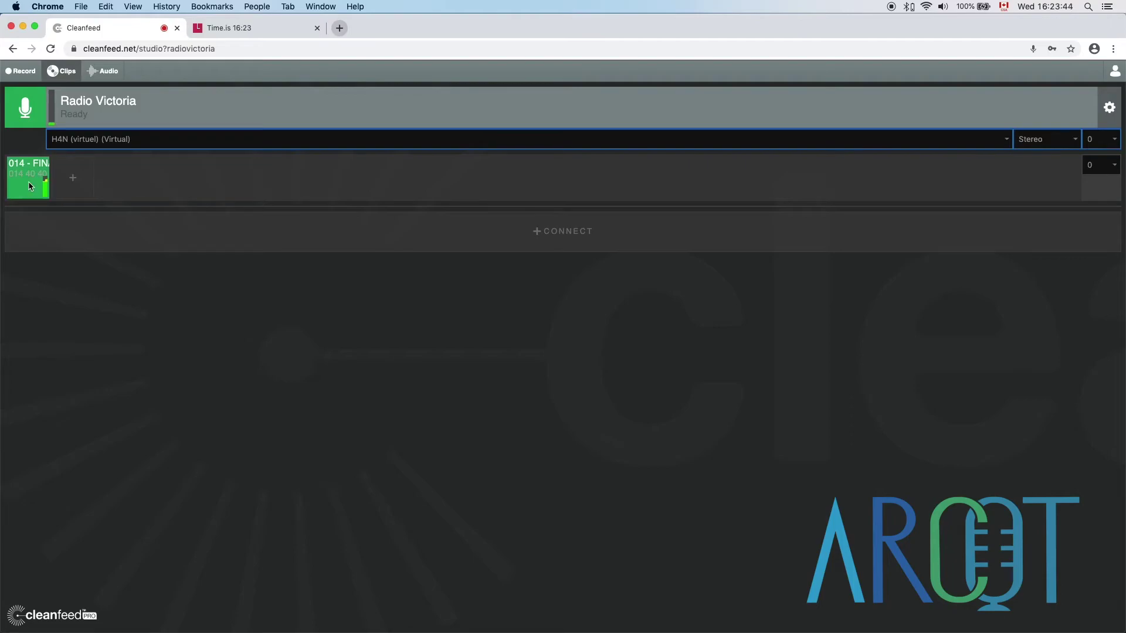
left_click(28, 185)
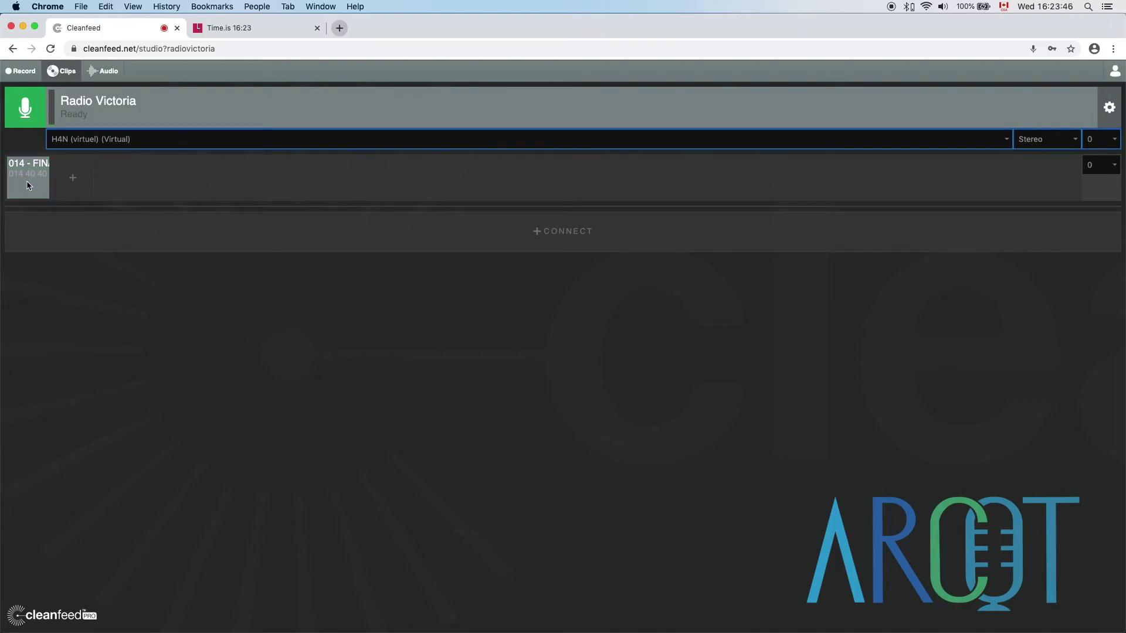
Start a session recording named test that captures Everyone, with day and time in the file name, and trigger the 014 - FINAL clip.
left_click(20, 71)
left_click(140, 185)
type("test")
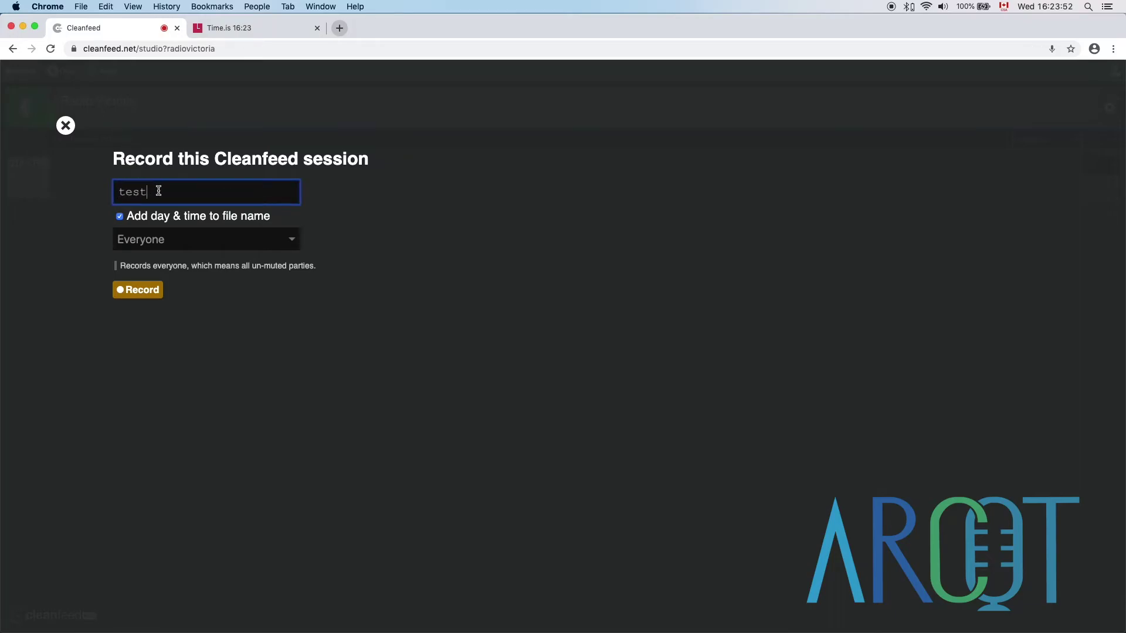
left_click(167, 243)
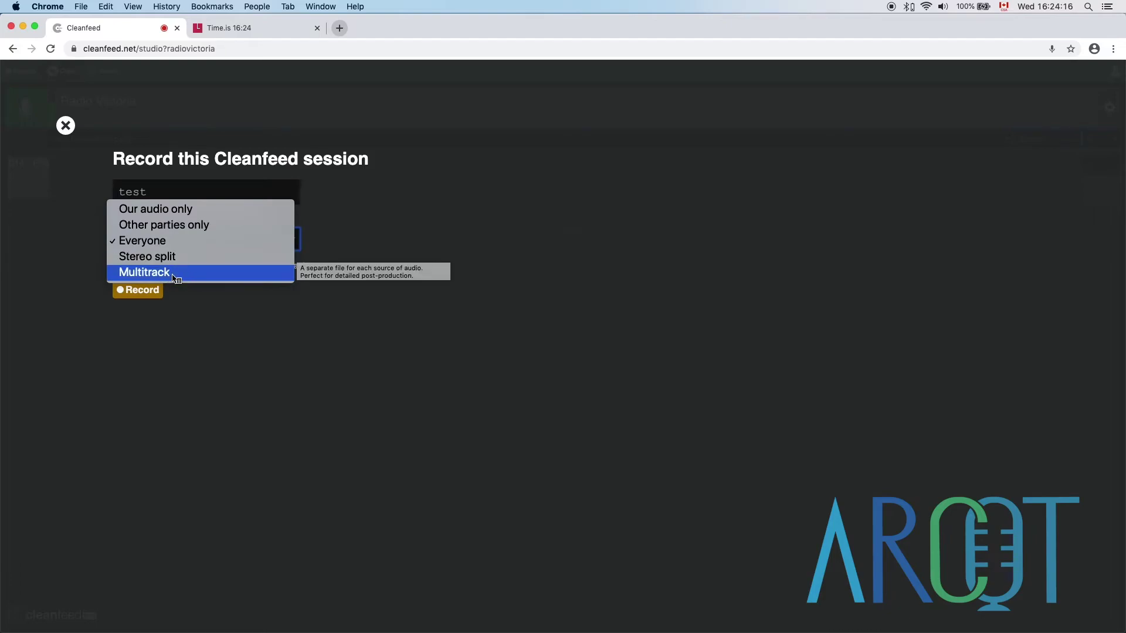
left_click(135, 245)
left_click(150, 294)
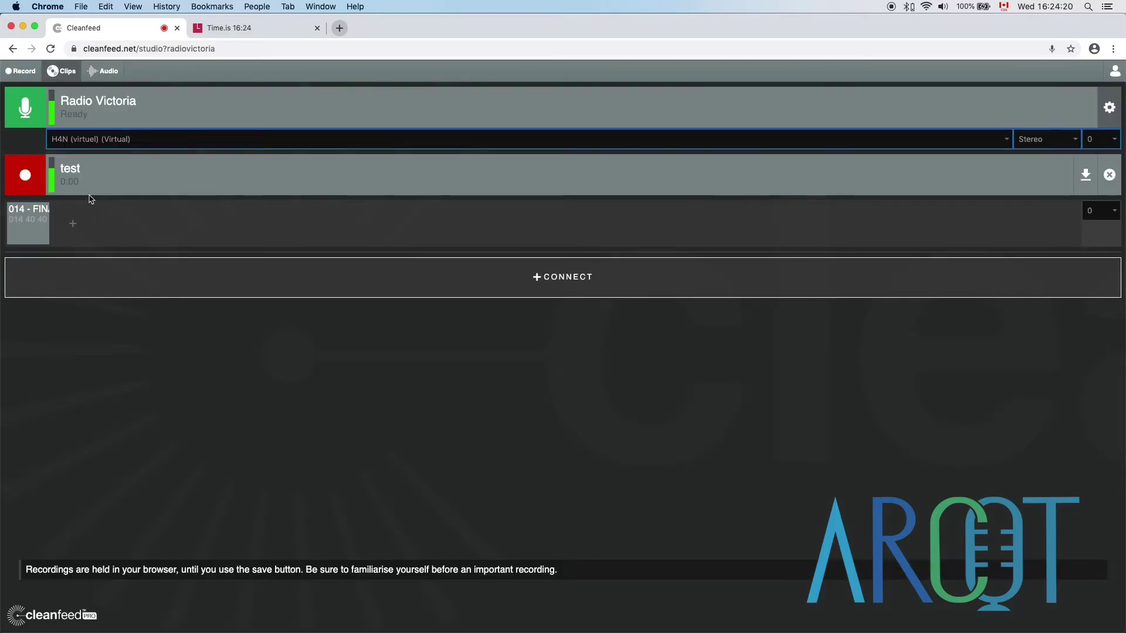
left_click(36, 232)
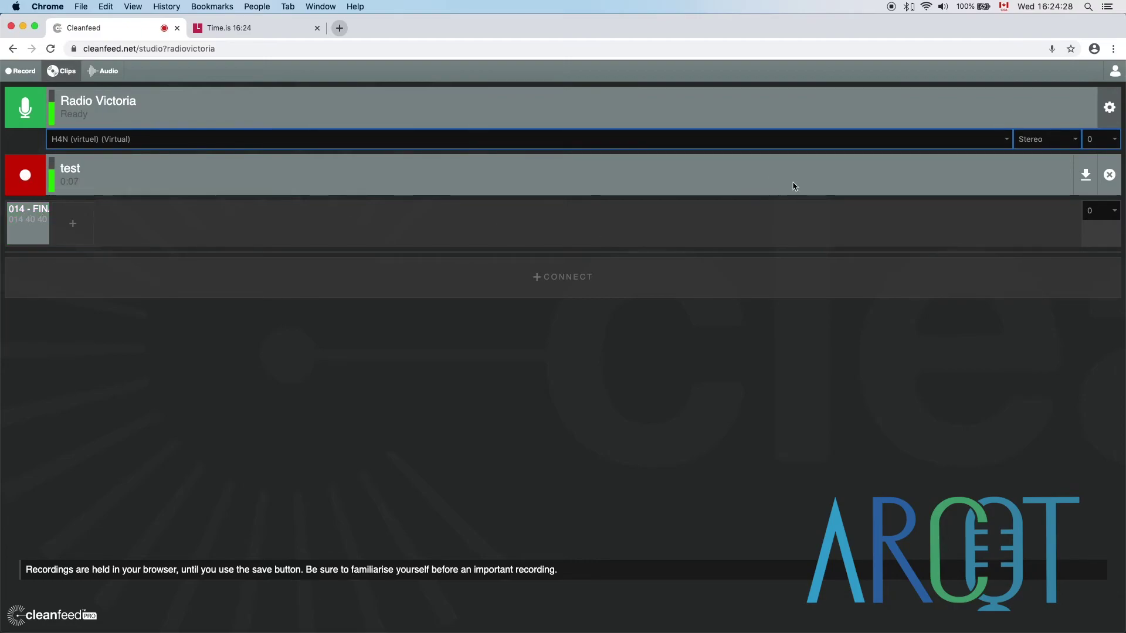
Save the test recording as a WAV file and remove it from the session.
left_click(1085, 175)
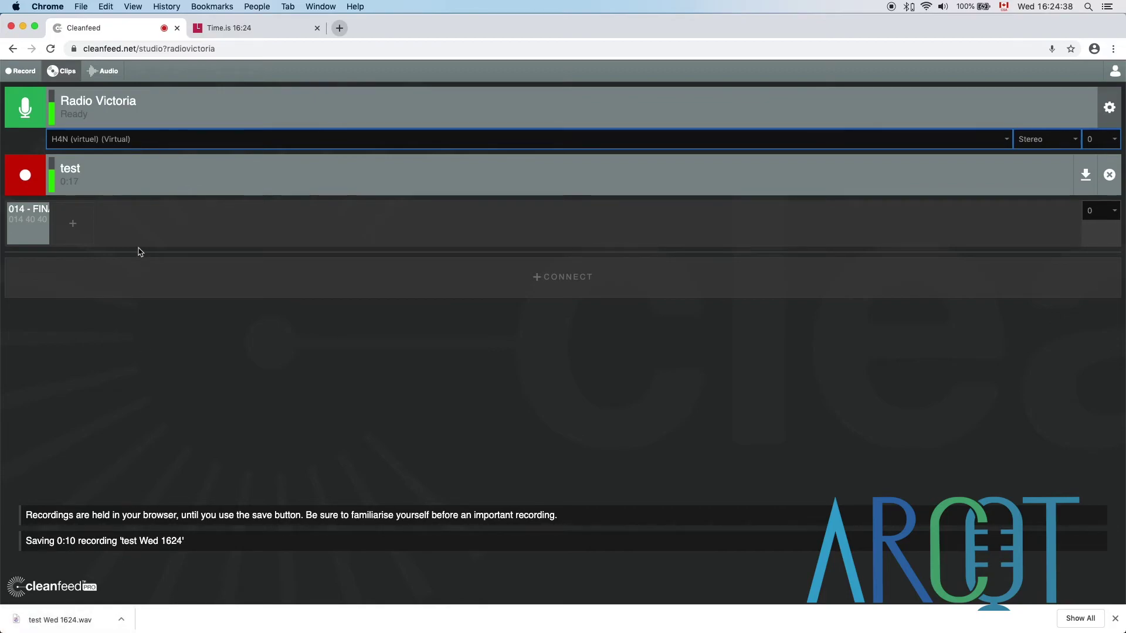
left_click(1110, 175)
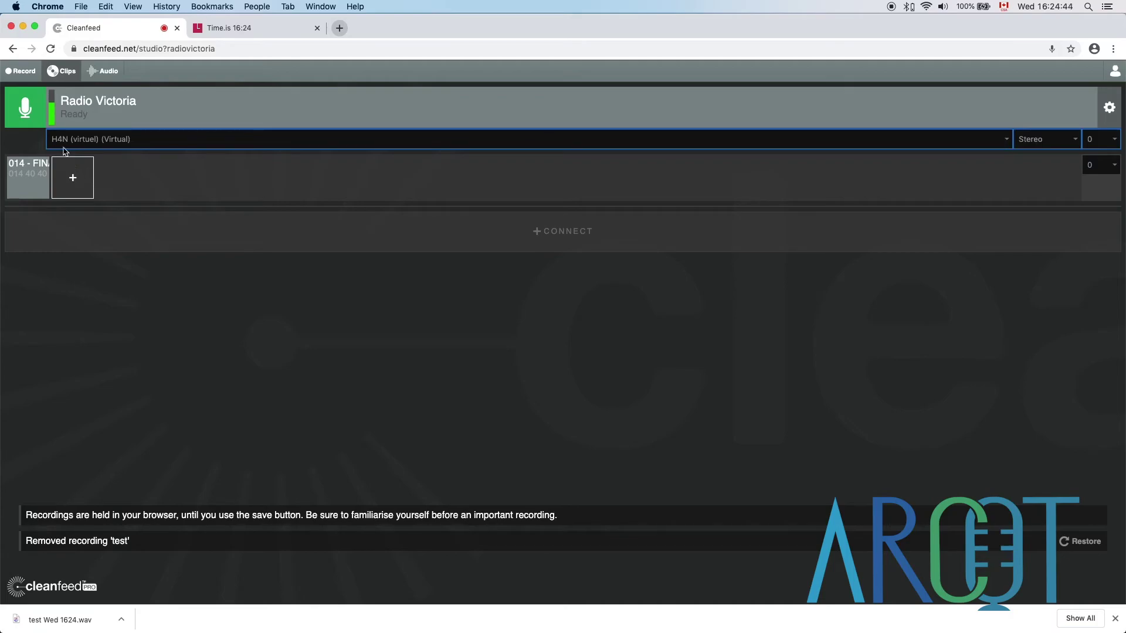
Review the available playback devices in the audio settings, keeping Default - External Headphones.
left_click(106, 71)
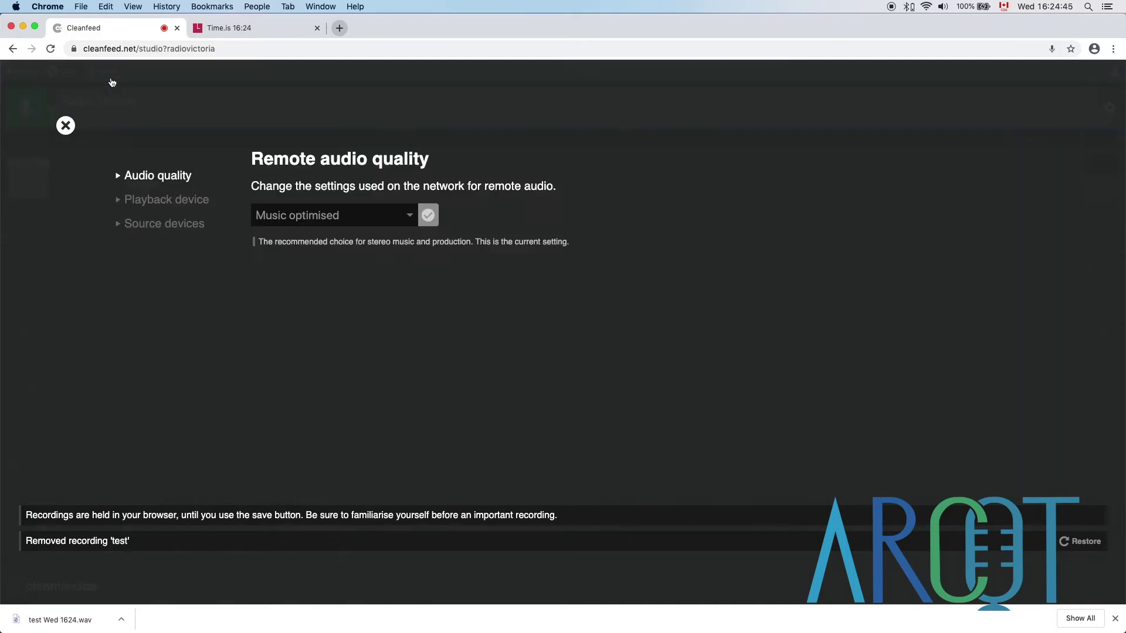
left_click(155, 200)
left_click(306, 219)
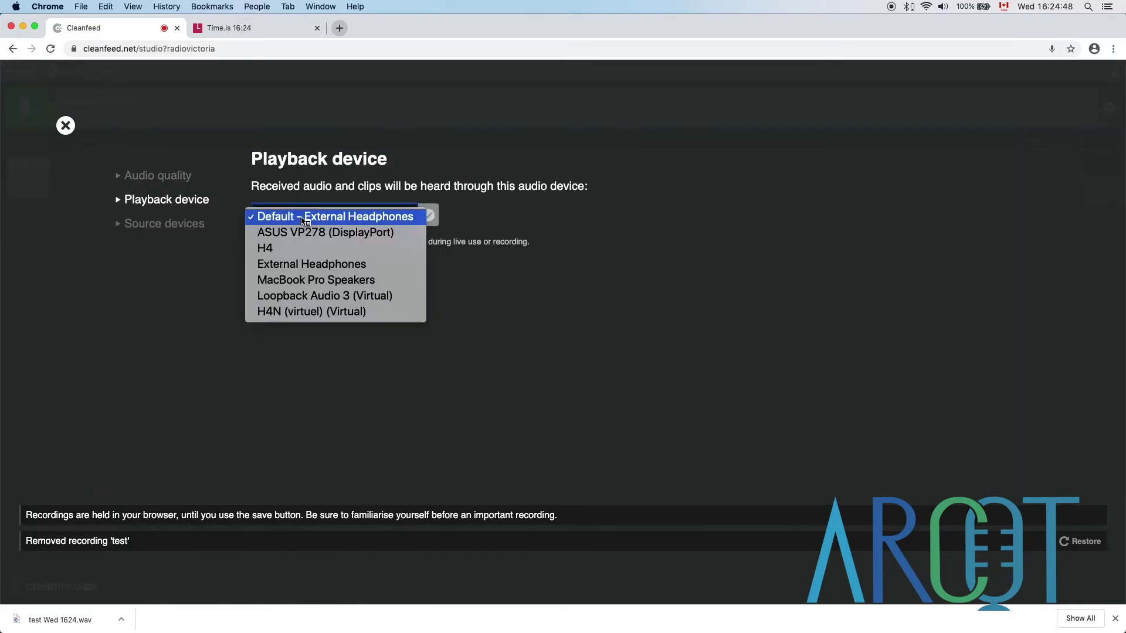
left_click(305, 219)
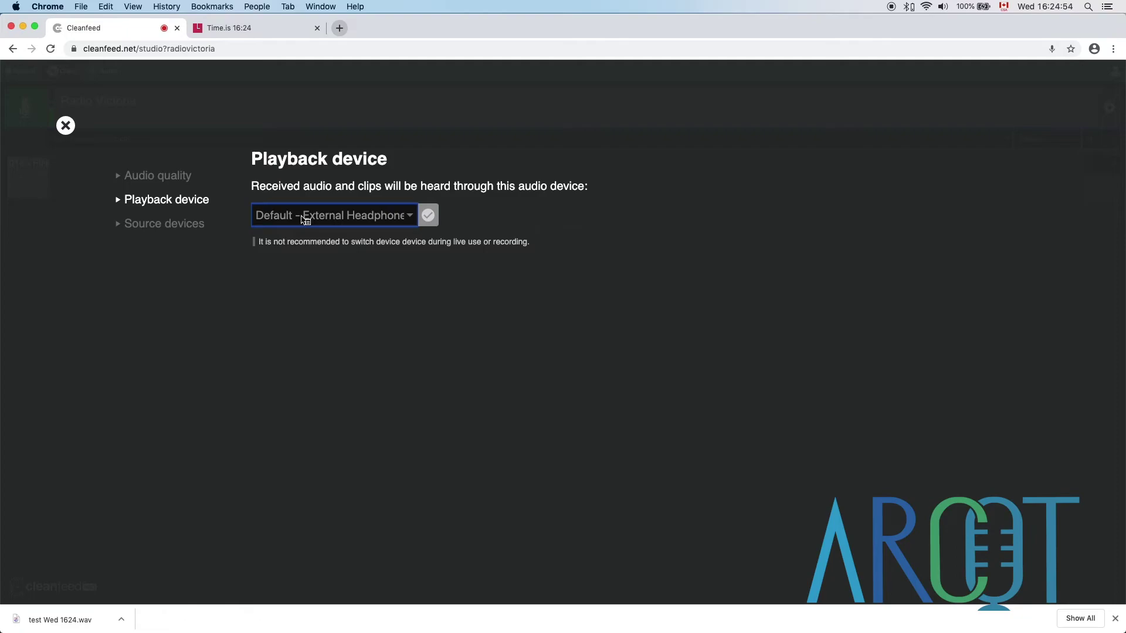
Set the number of local audio sources to 4 and return to the studio.
left_click(163, 229)
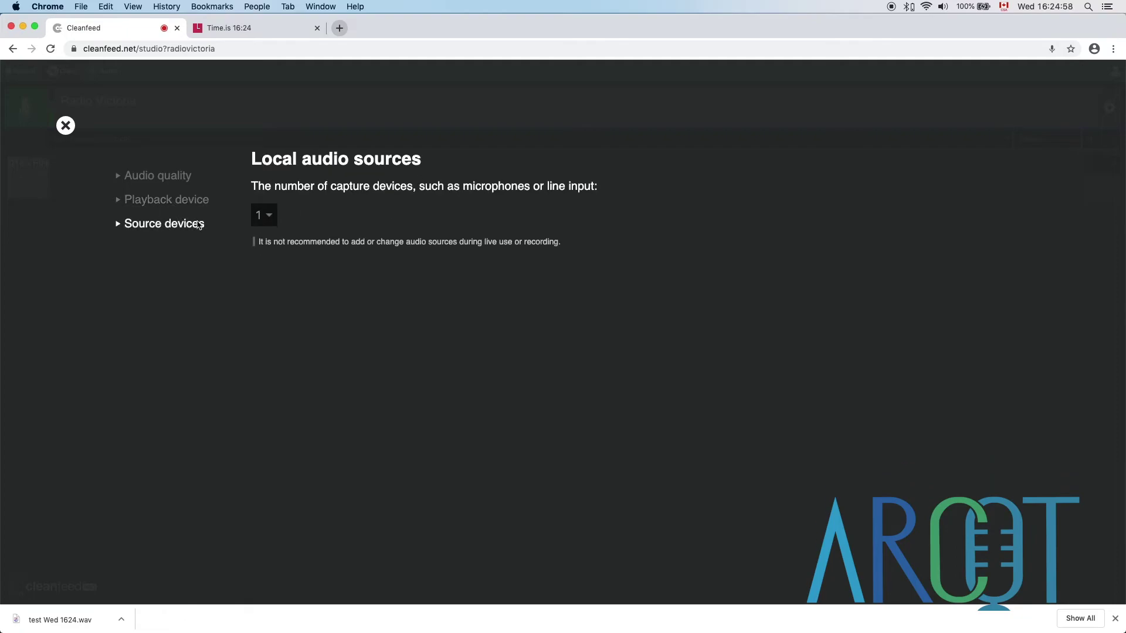
left_click(263, 215)
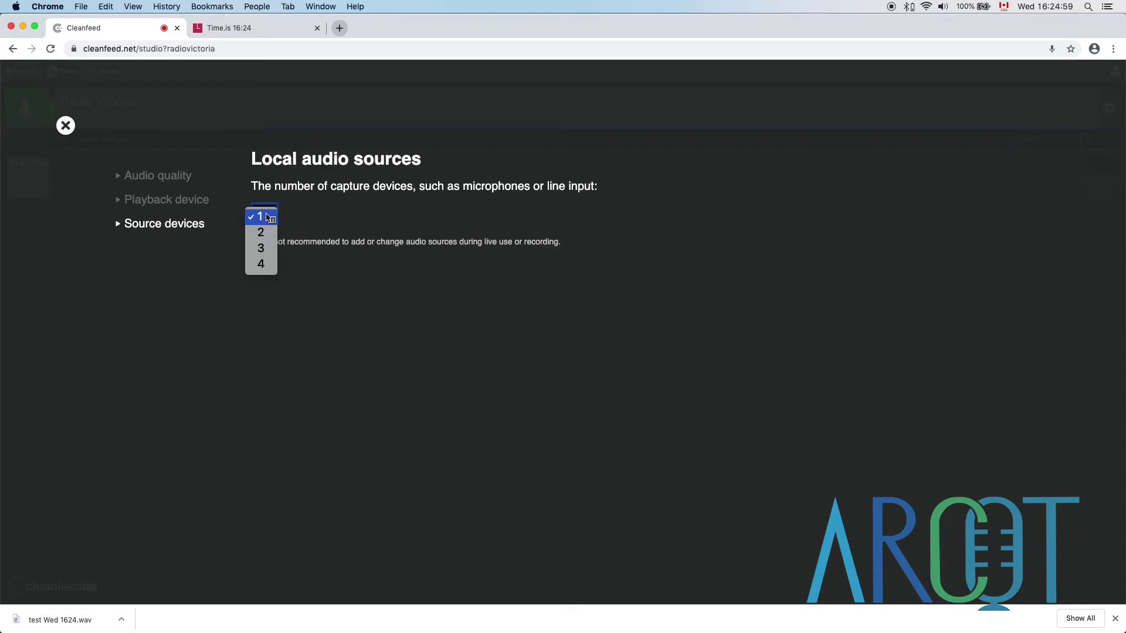
left_click(261, 264)
left_click(65, 126)
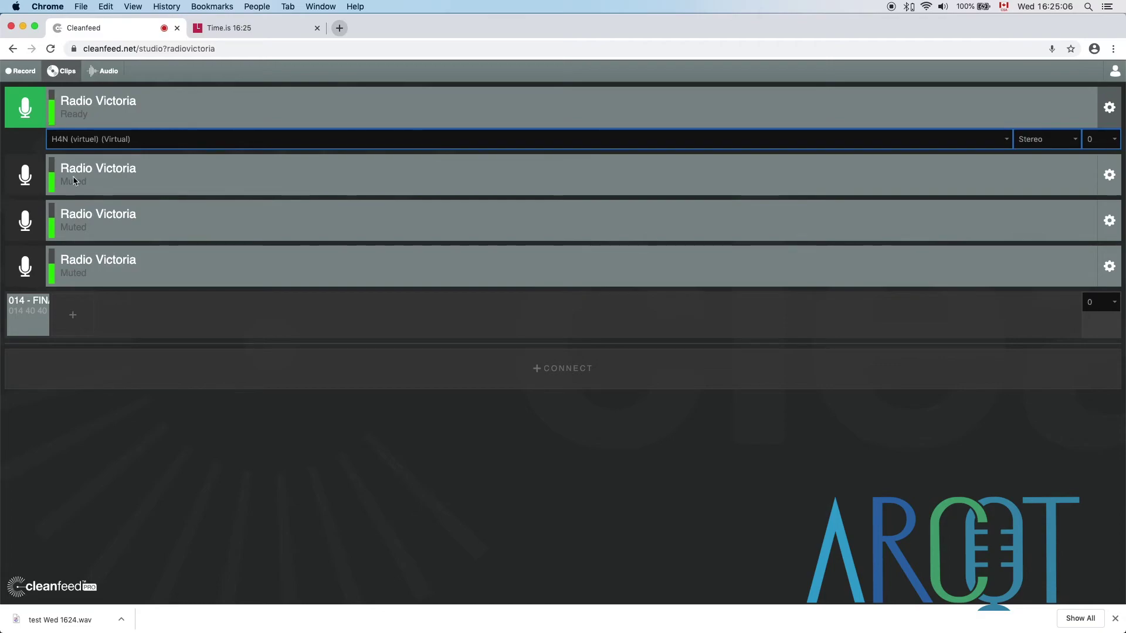
Set the second source's input to MacBook Pro Microphone and review the third source's device choices, keeping Use browser setting.
left_click(174, 191)
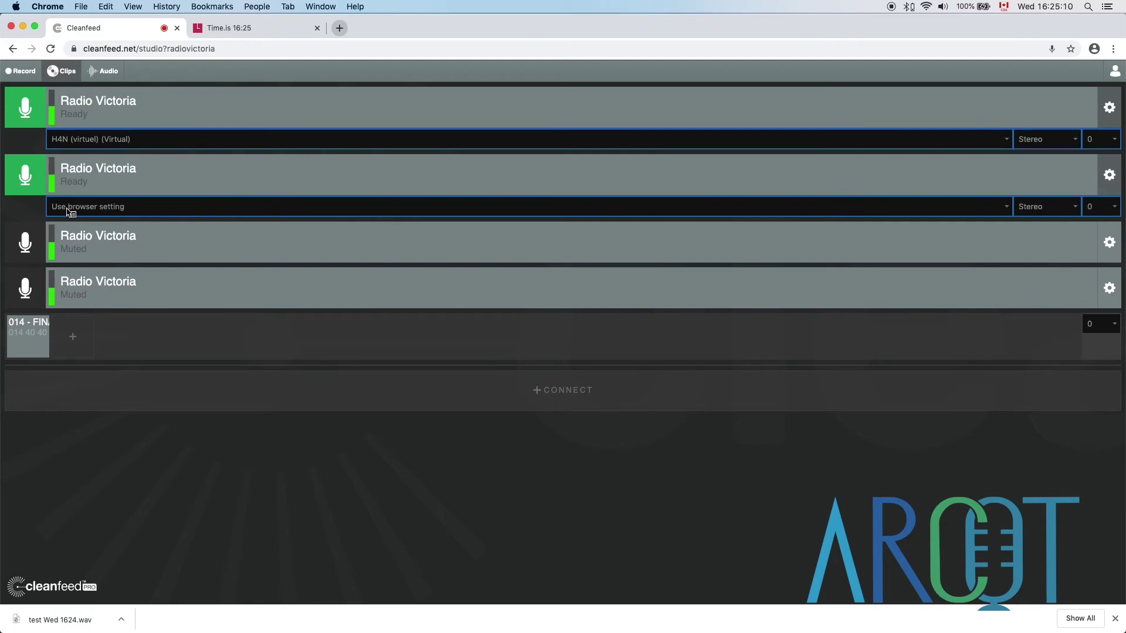
left_click(67, 208)
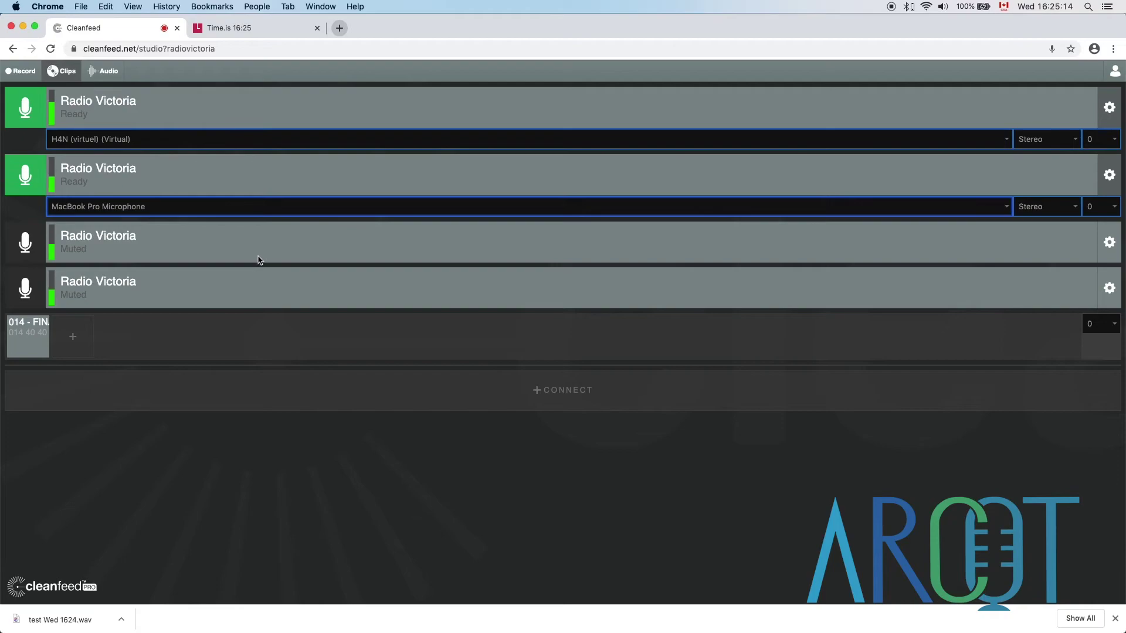
left_click(1111, 242)
left_click(960, 278)
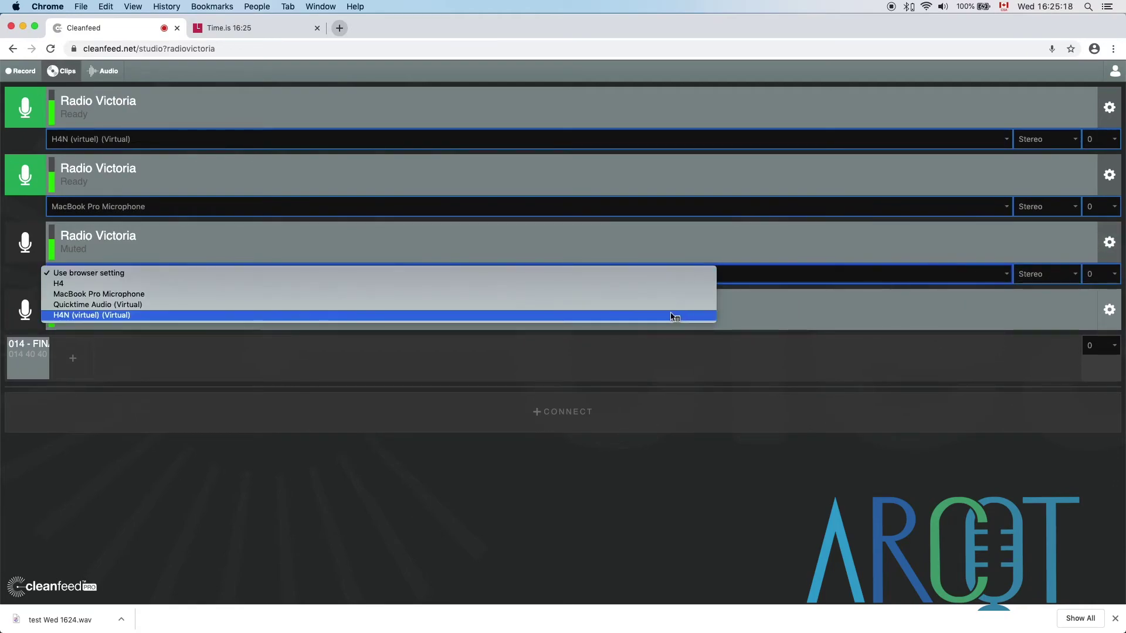
left_click(420, 533)
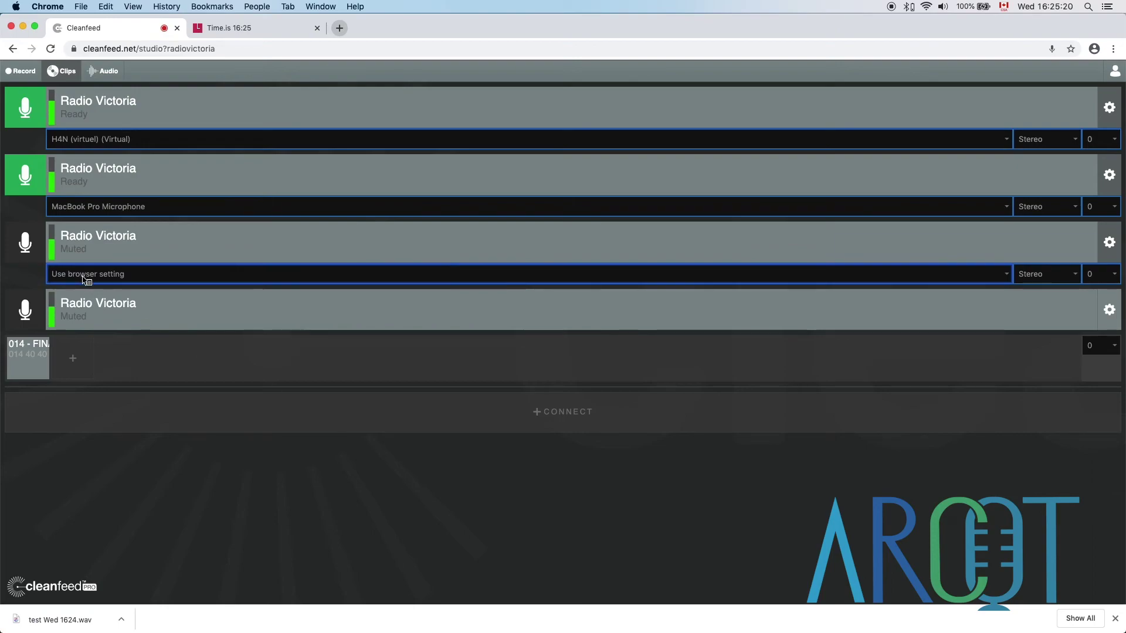
left_click(29, 182)
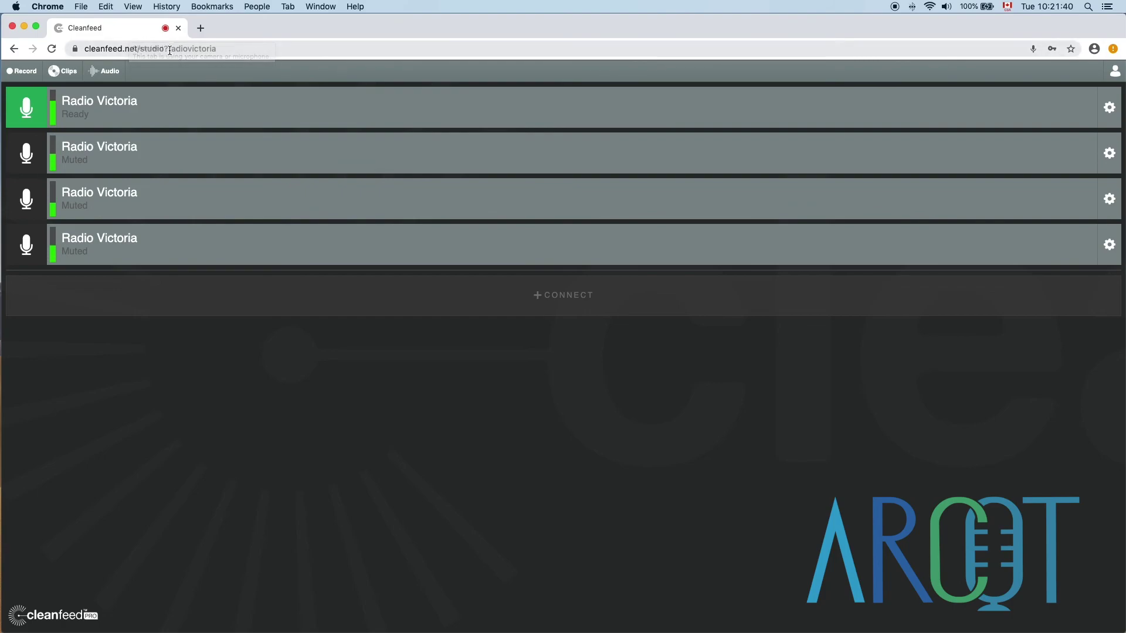
Check the studio page's address and the browser's microphone access for the site.
double_click(220, 49)
left_click(186, 440)
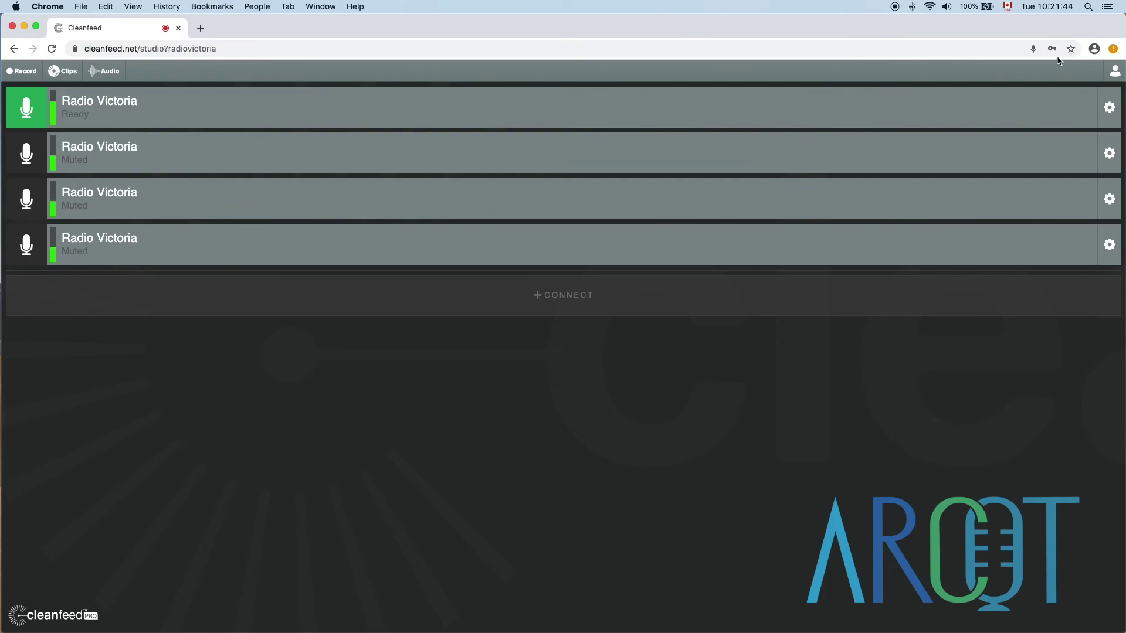
left_click(1037, 50)
left_click(1038, 51)
Show the first source's input settings and review its gain choices, keeping 0.
left_click(1110, 109)
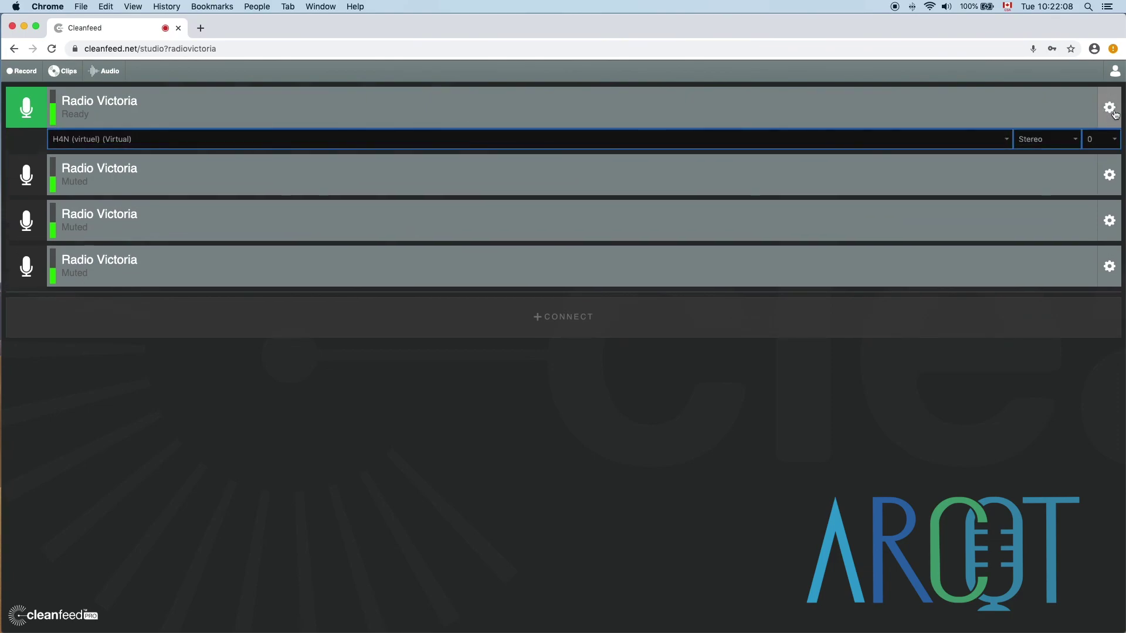
left_click(1114, 142)
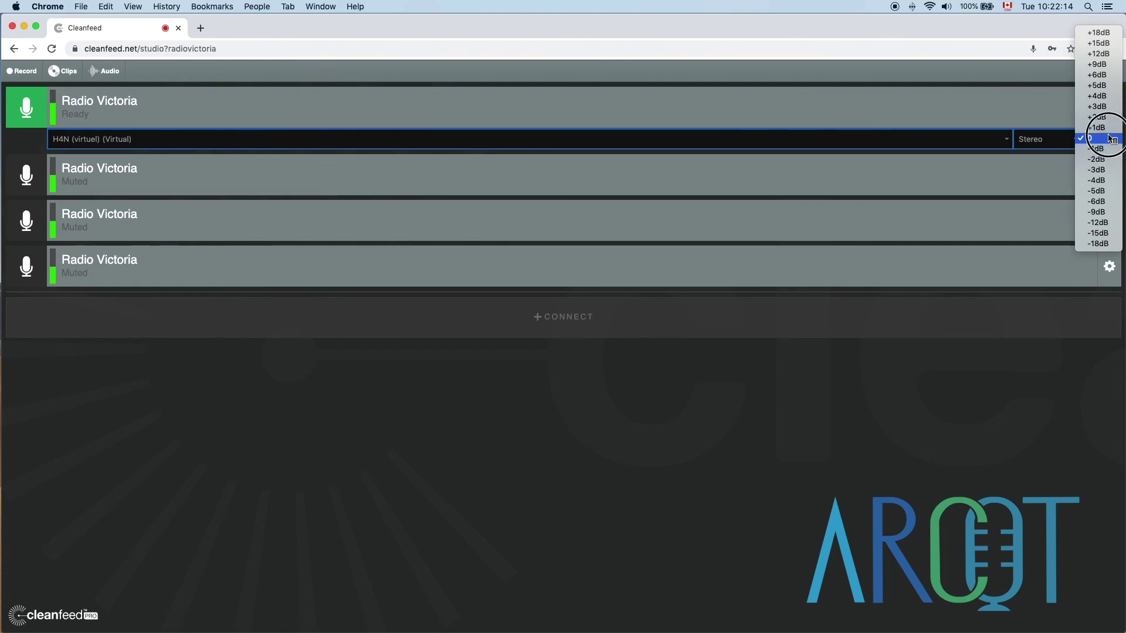
left_click(1112, 139)
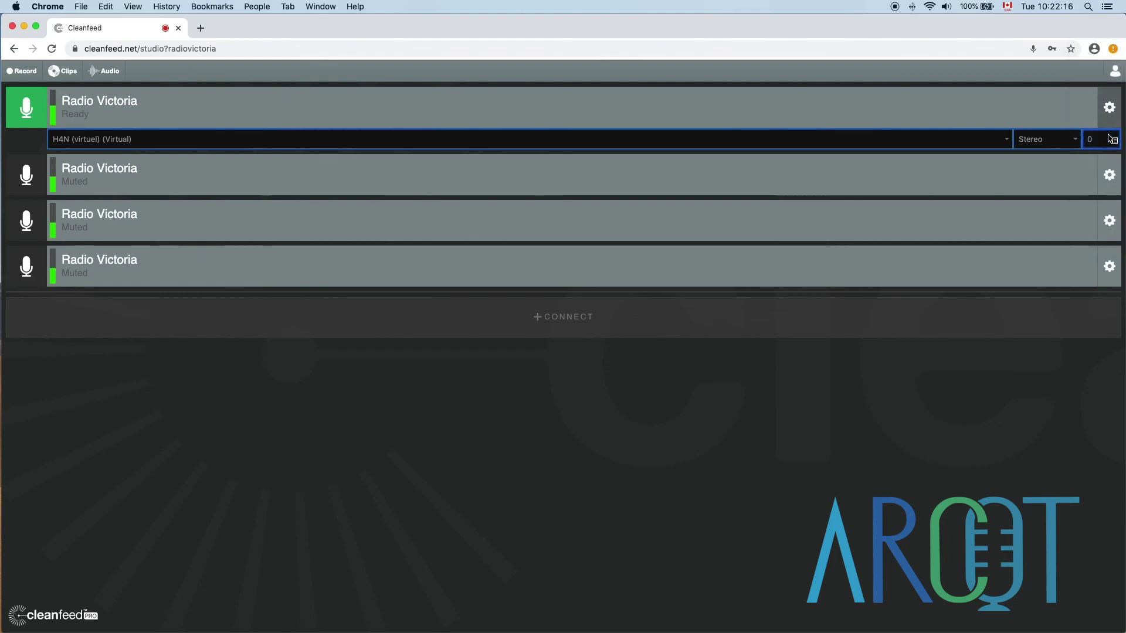